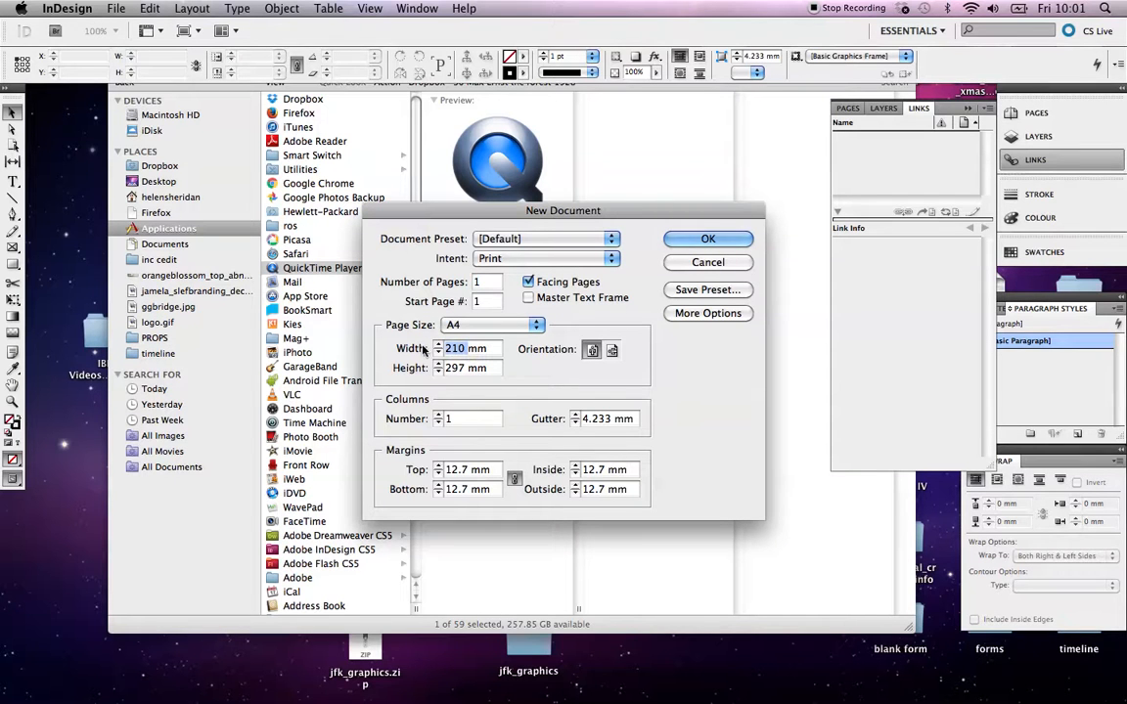
Create a new document 239 mm wide with 3 columns
text(239)
click(438, 415)
click(437, 415)
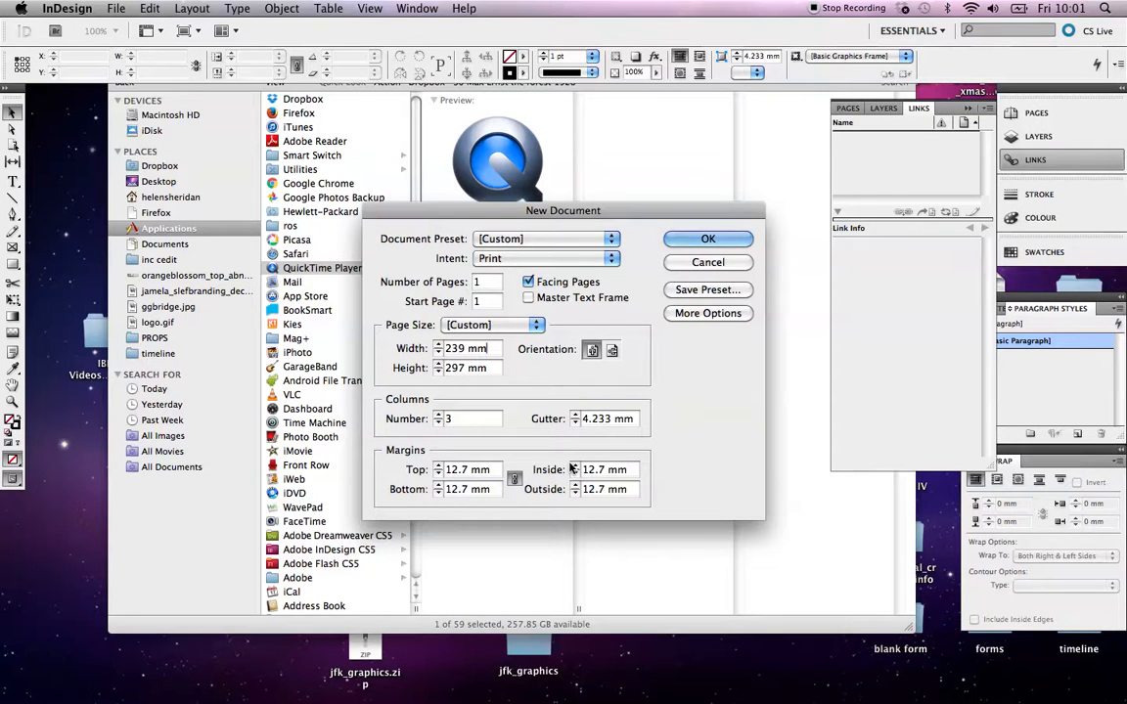
click(708, 241)
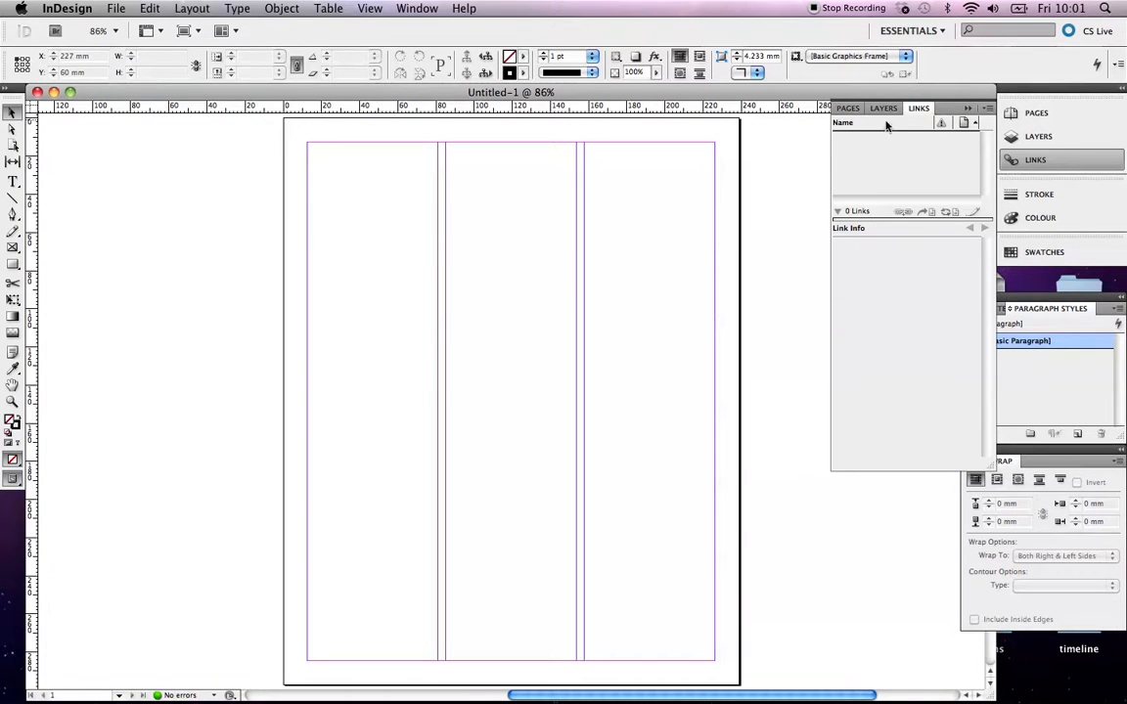
Add a new two-page spread based on the A-Master and display it
click(848, 109)
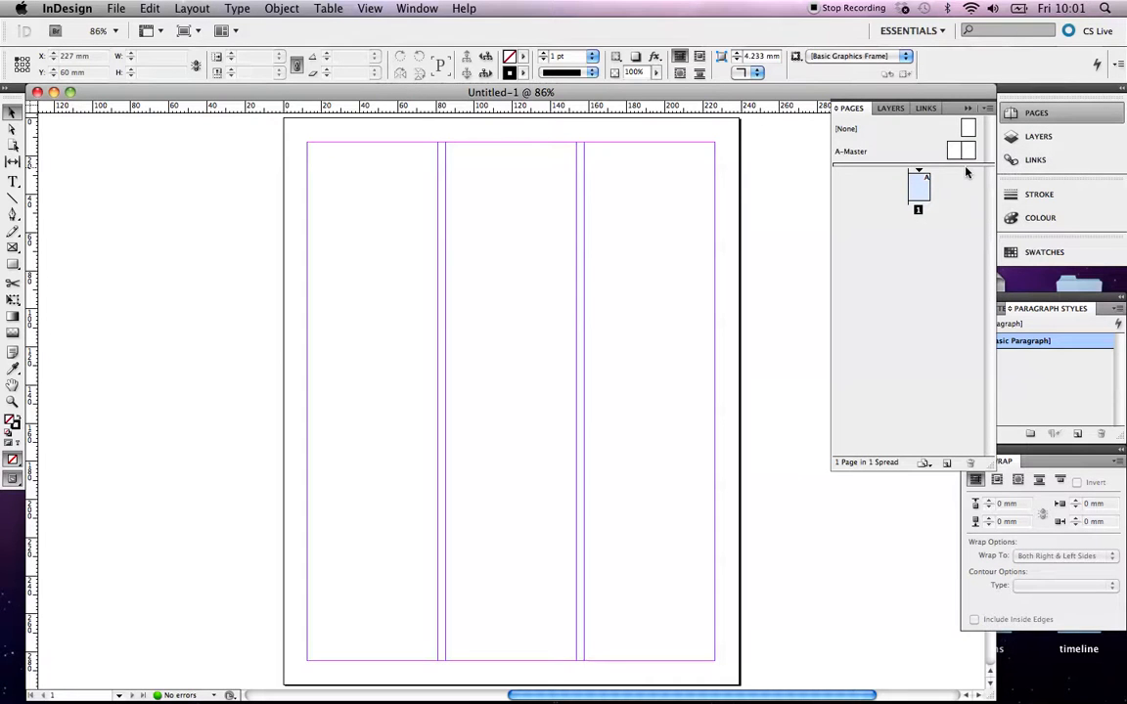
click(964, 160)
drag(971, 153, 915, 244)
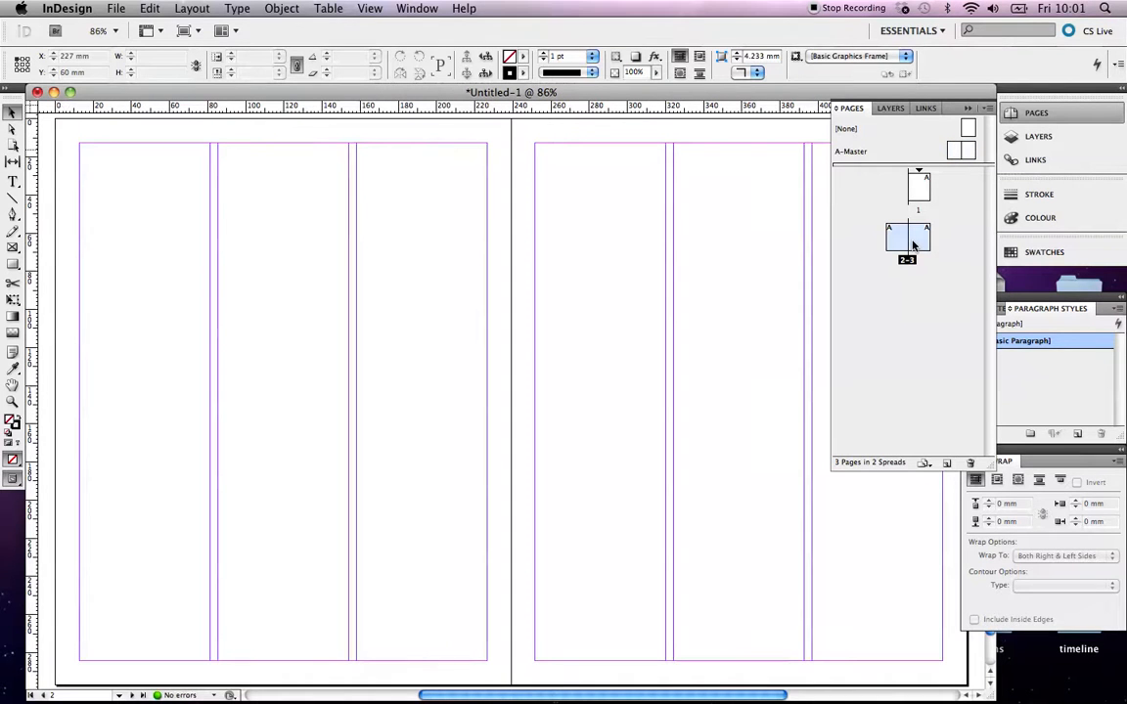
double_click(894, 248)
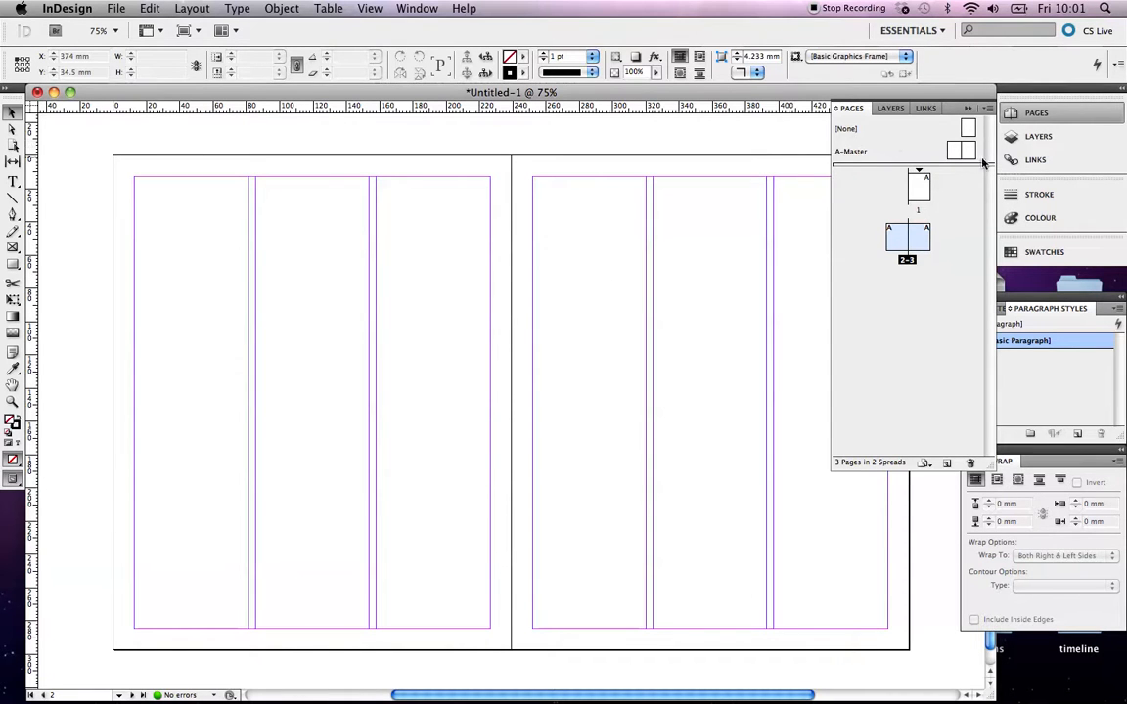
Open the A-Master spread for editing
click(1012, 114)
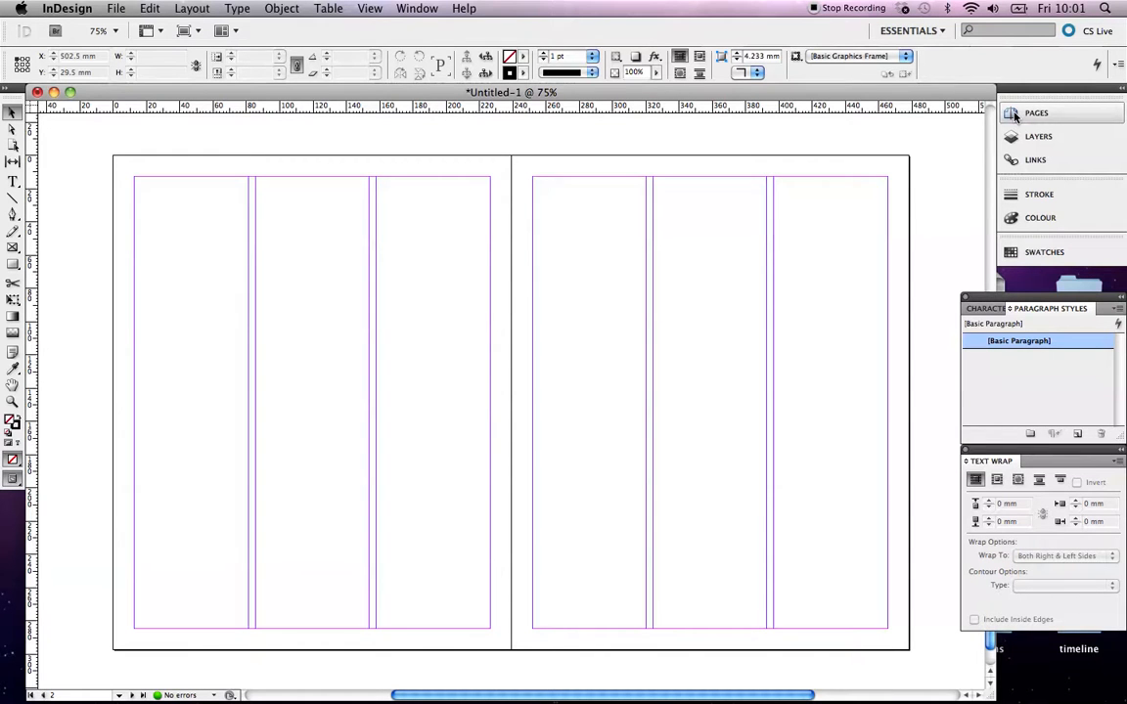
click(1015, 116)
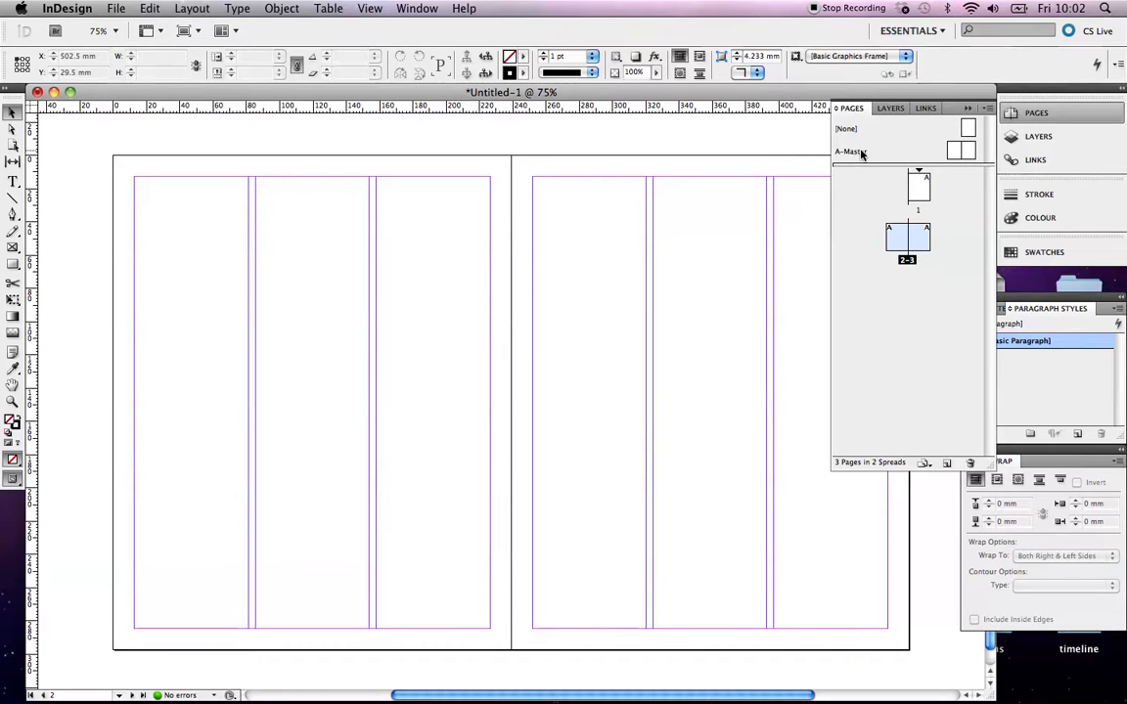
double_click(954, 152)
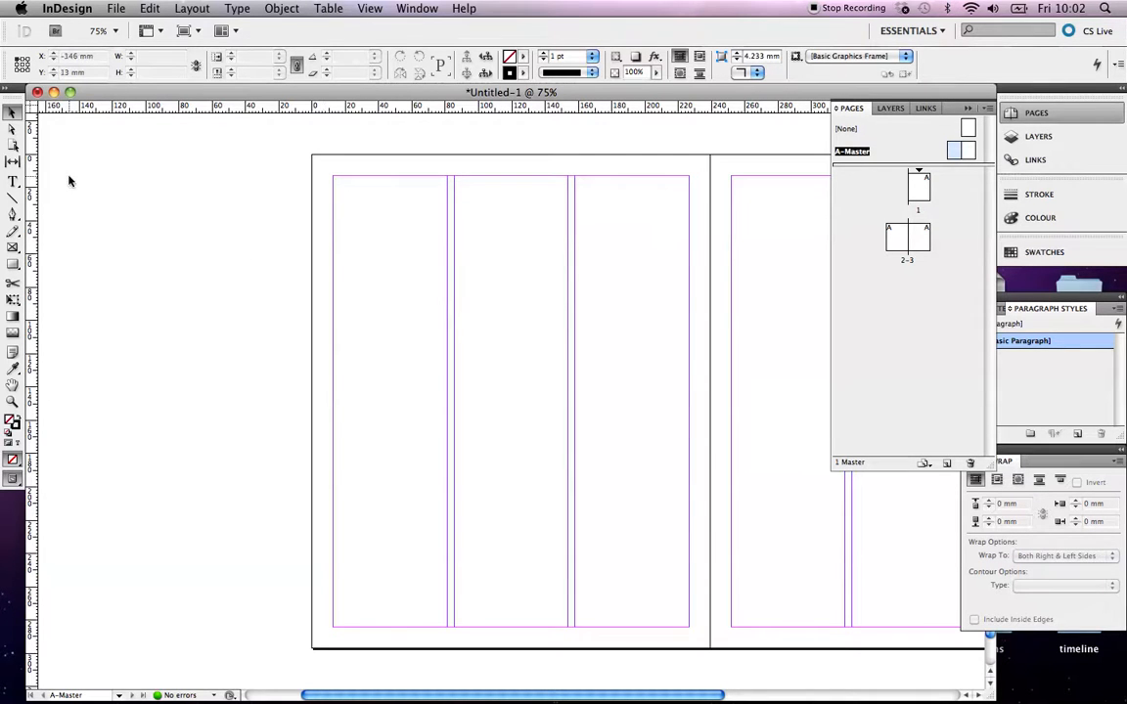
Draw a text frame across the first two columns at the top of the left master page and enter Heading Goes Here
click(13, 182)
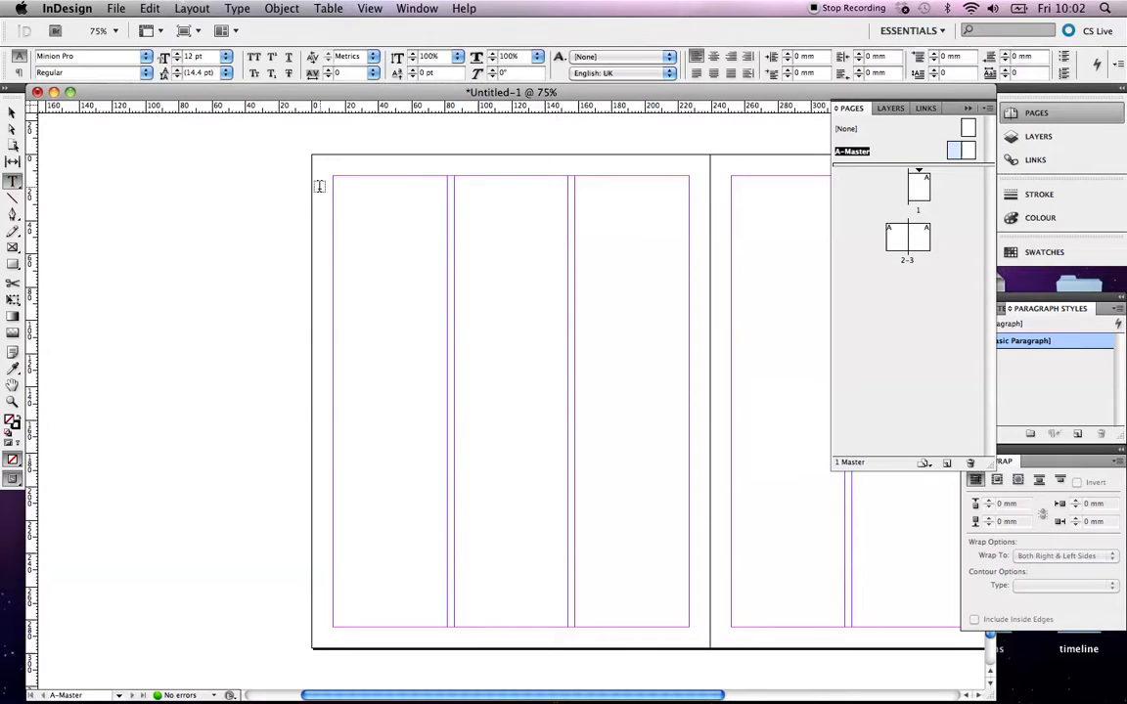
drag(334, 179, 570, 211)
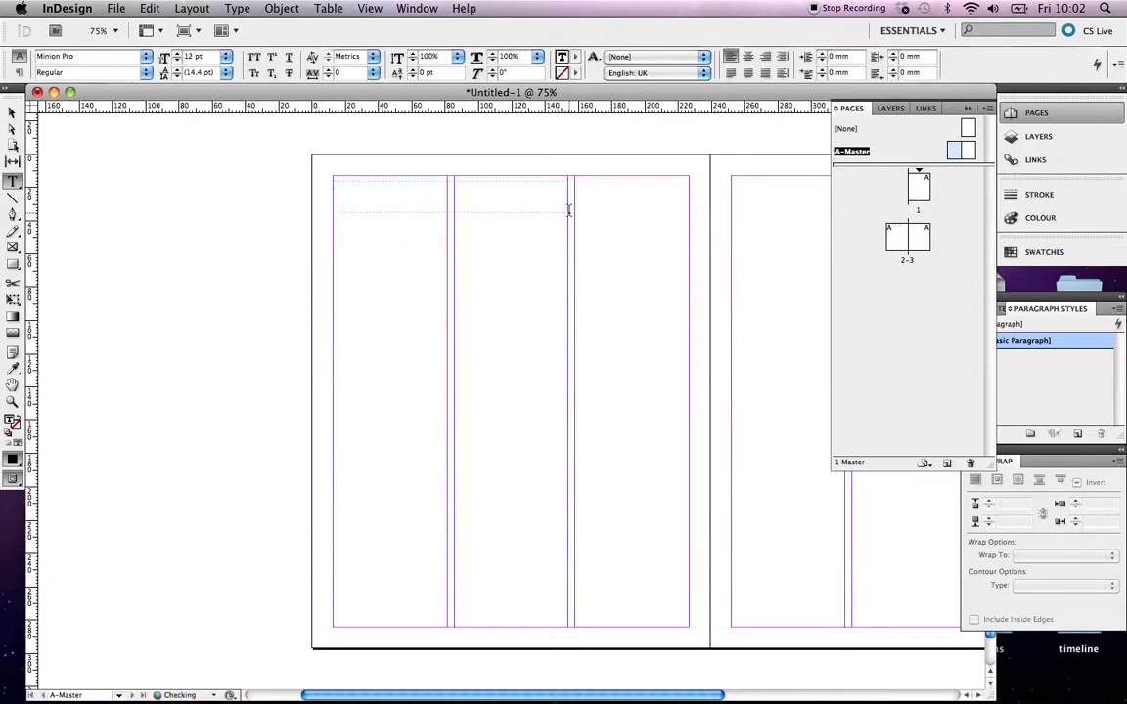
text(Heading Goes Here)
drag(389, 184, 304, 177)
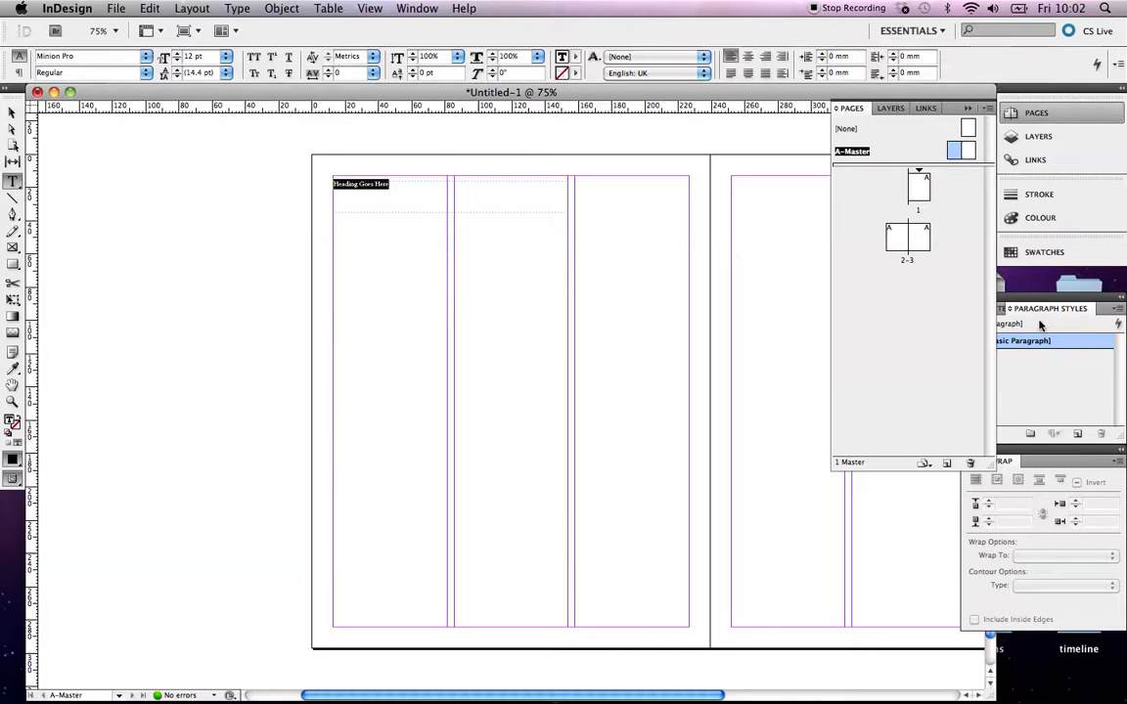
Start a new character style named heading 1
click(995, 311)
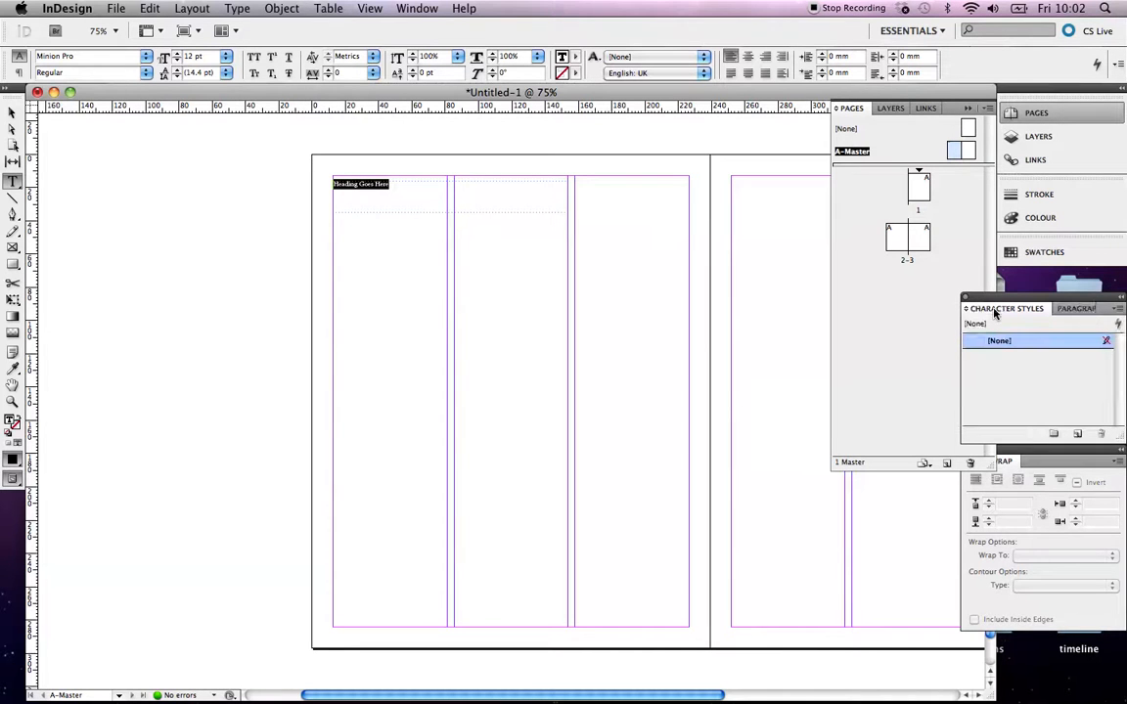
click(1118, 309)
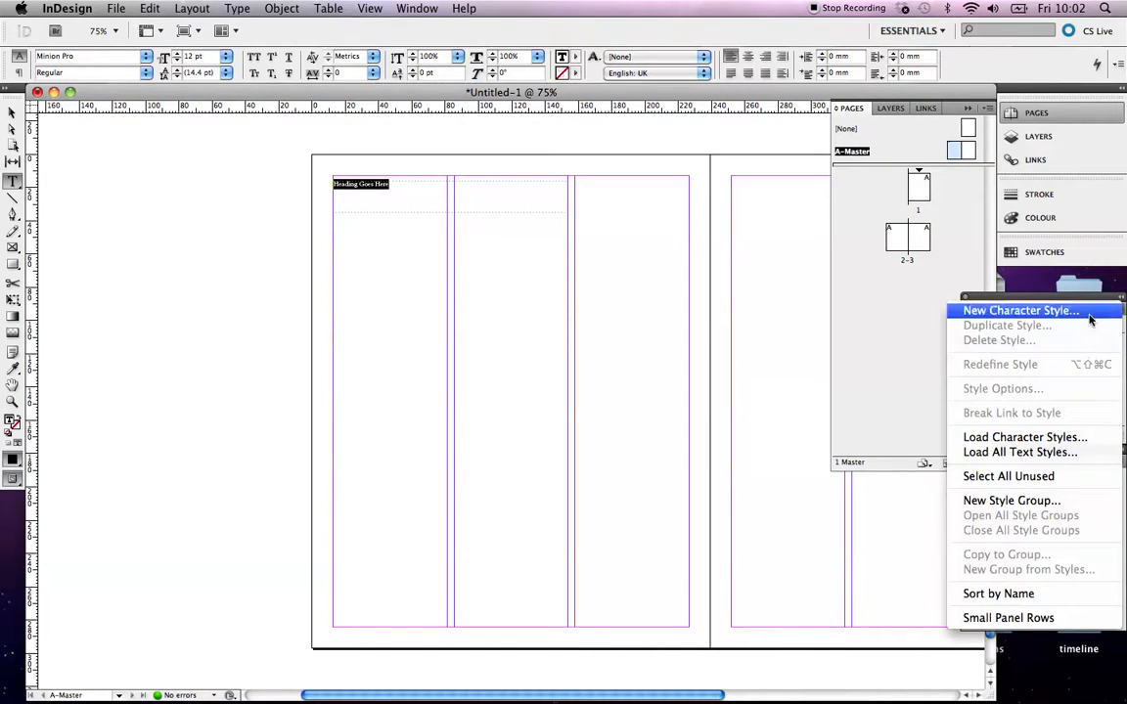
click(1020, 312)
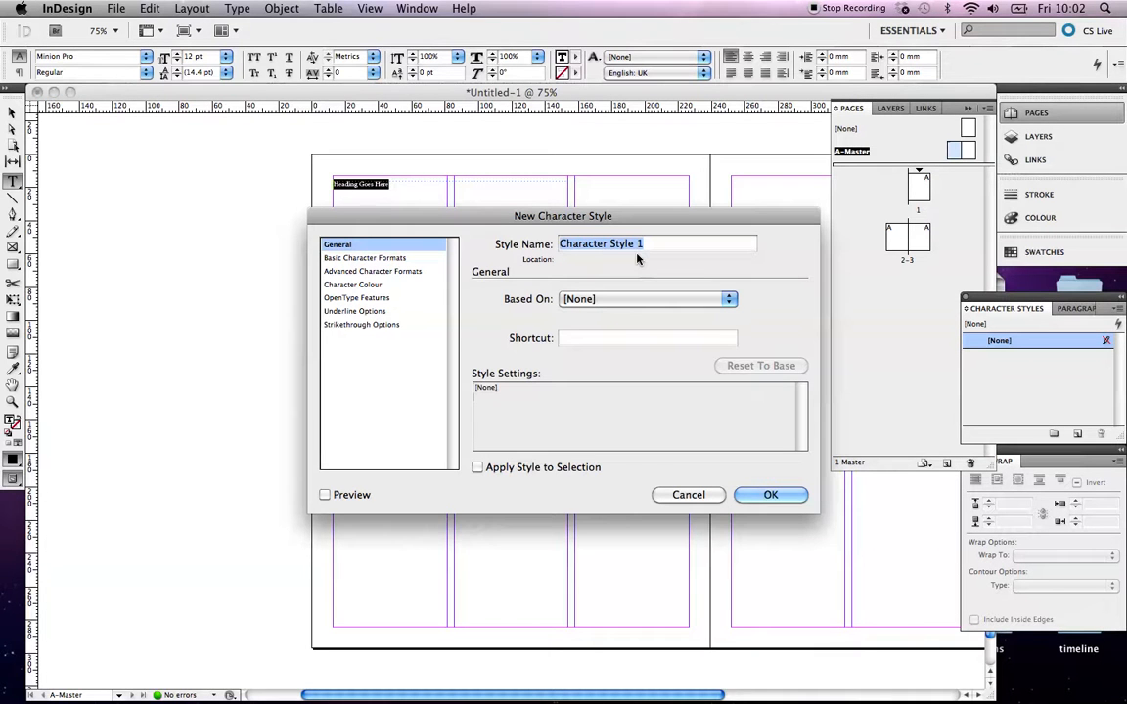
text(heading )
text(h)
text(1)
Set the style's font family to News Gothic
click(357, 257)
click(688, 301)
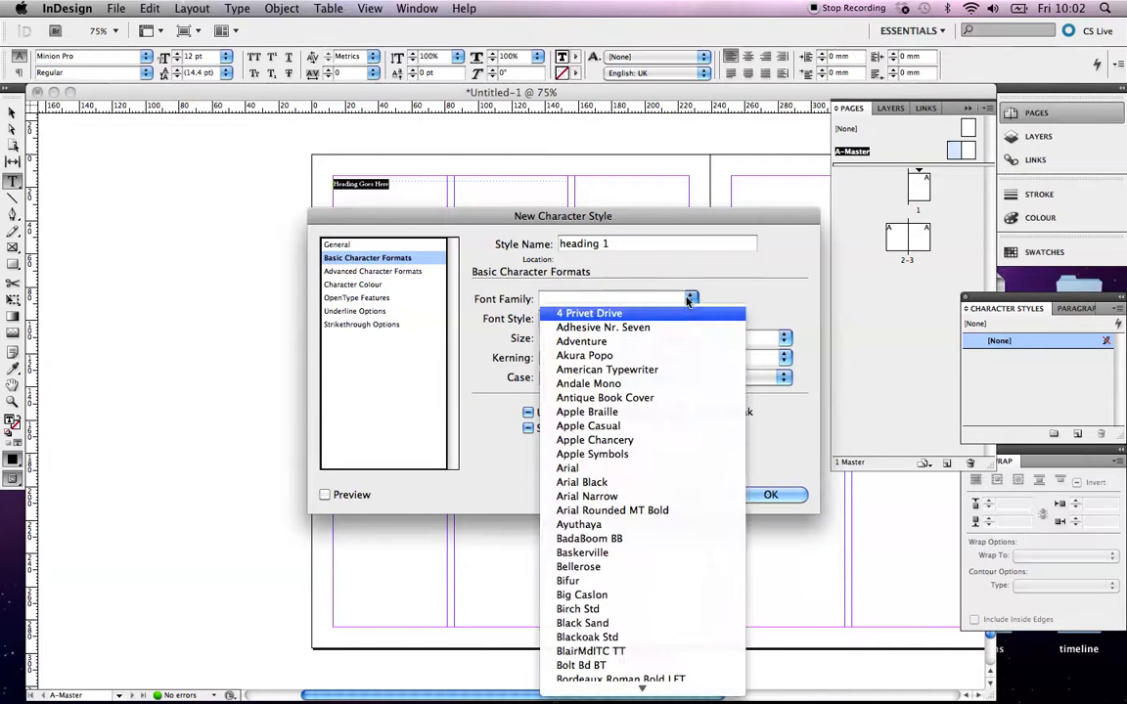
scroll(626, 293, down, 10)
scroll(652, 252, up, 15)
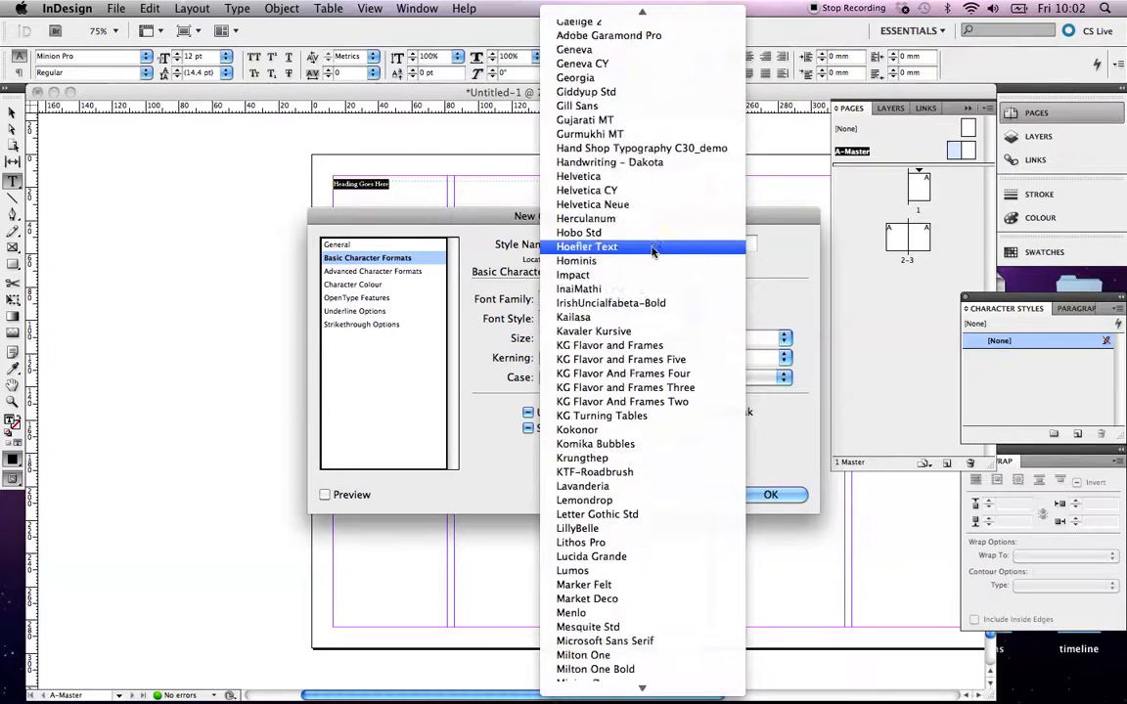
scroll(653, 253, up, 6)
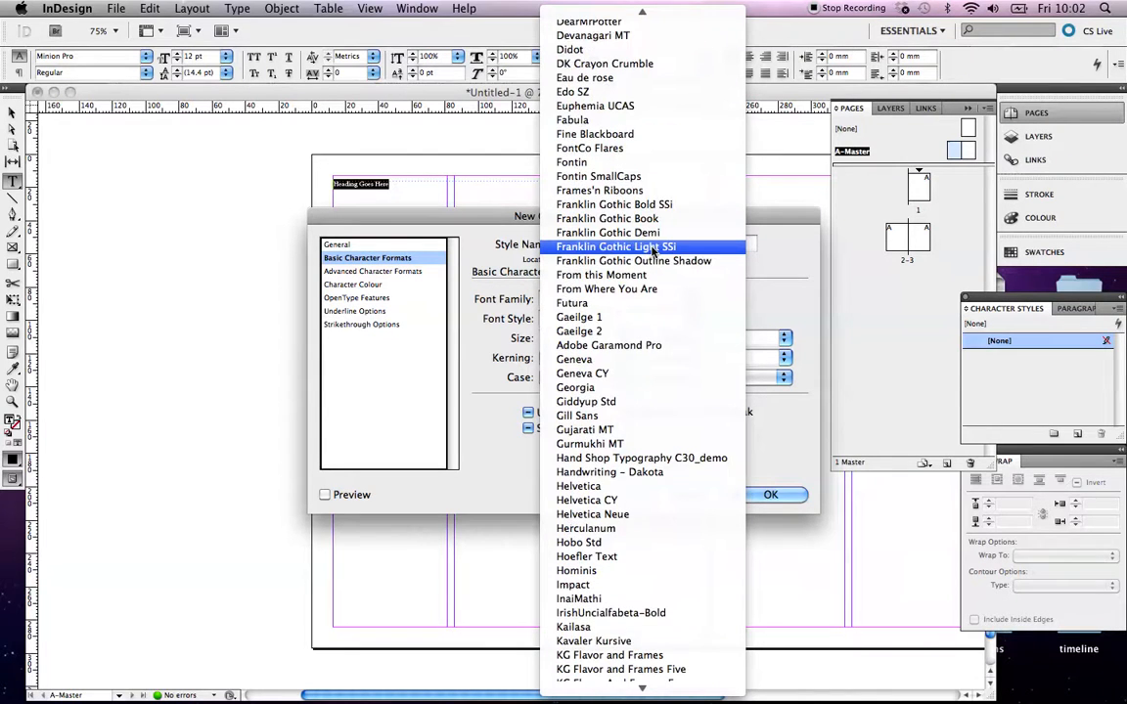
scroll(652, 251, down, 15)
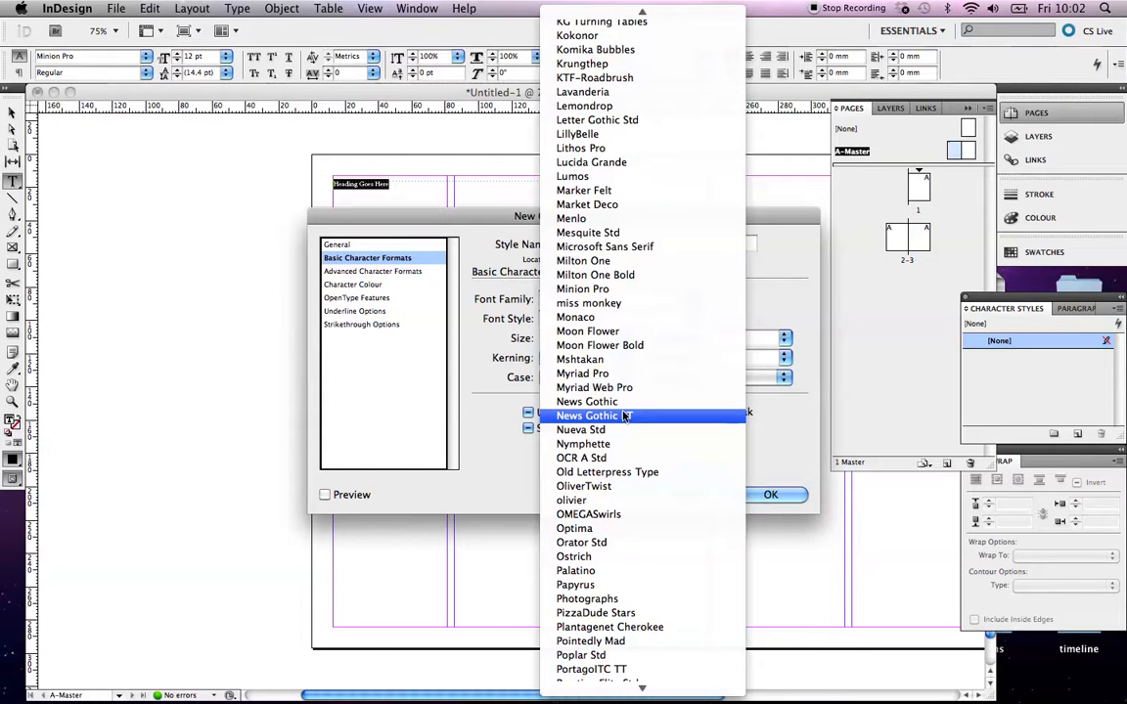
click(622, 403)
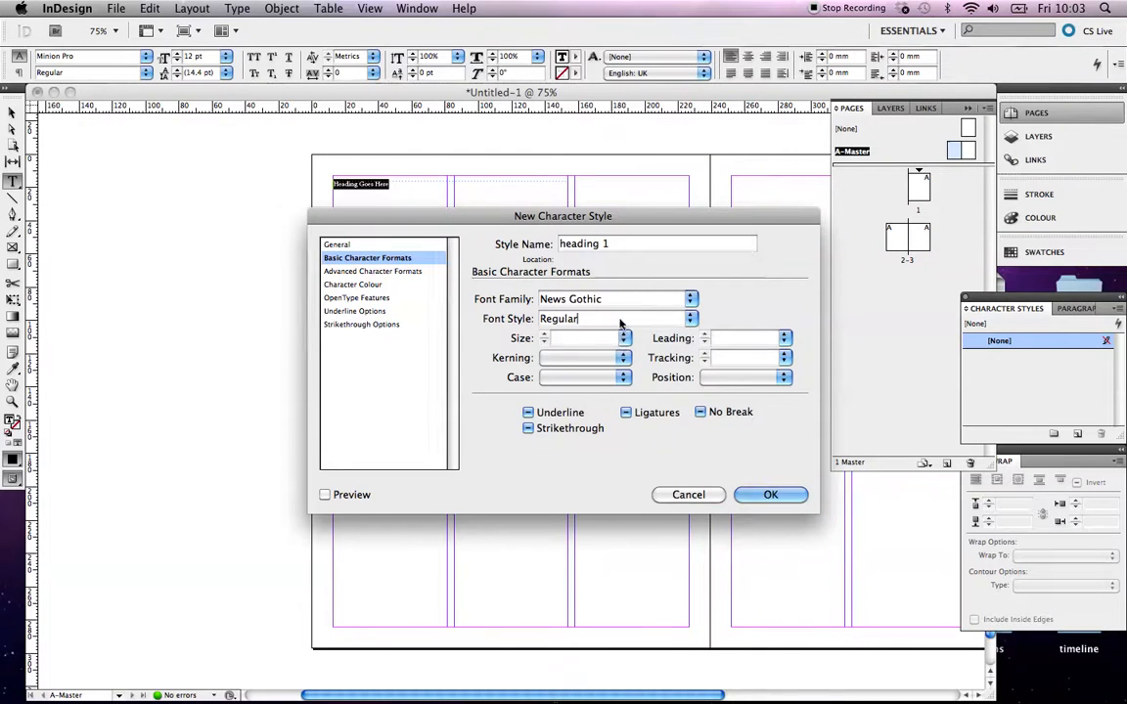
Set the style's font style to Bold and size to 18 pt
click(691, 319)
click(616, 338)
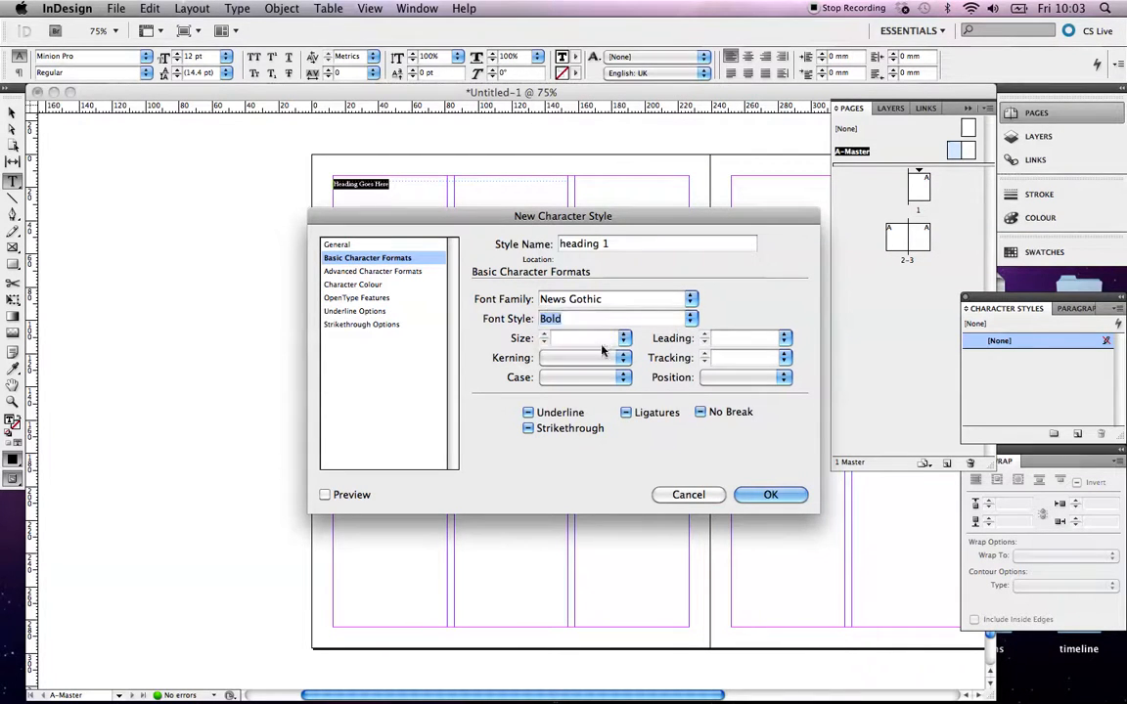
click(624, 339)
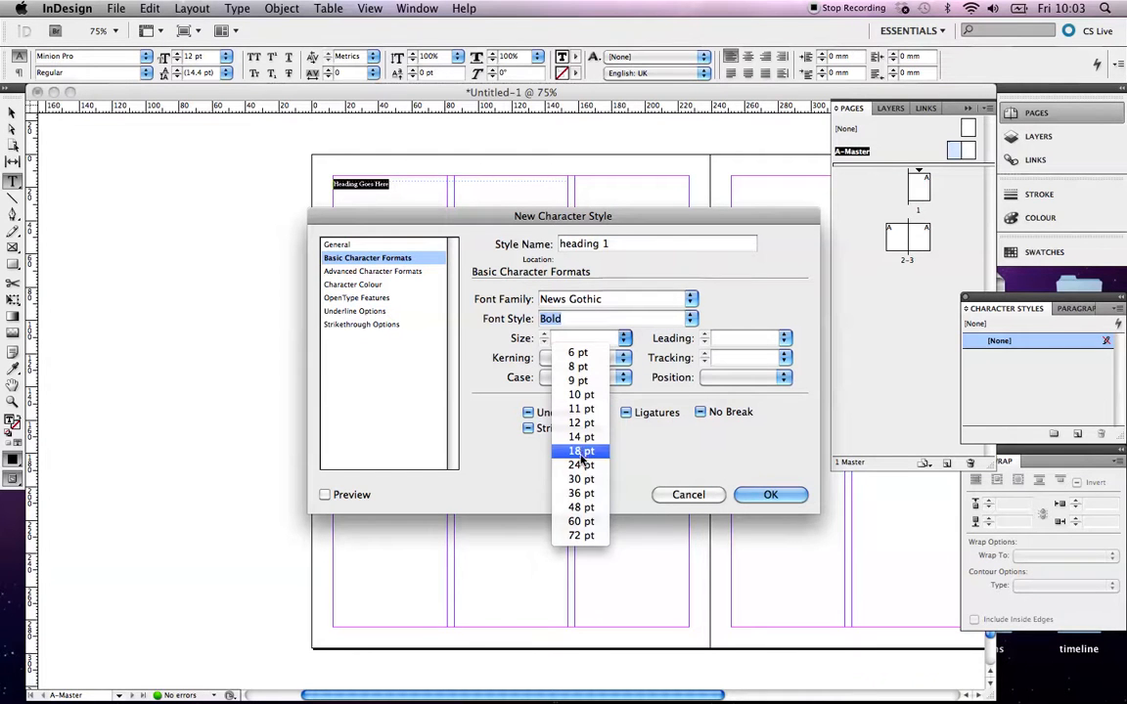
click(581, 453)
Set the style's character colour to the magenta swatch C=0 M=100 Y=0 K=0
click(354, 284)
scroll(629, 353, down, 3)
scroll(577, 357, up, 3)
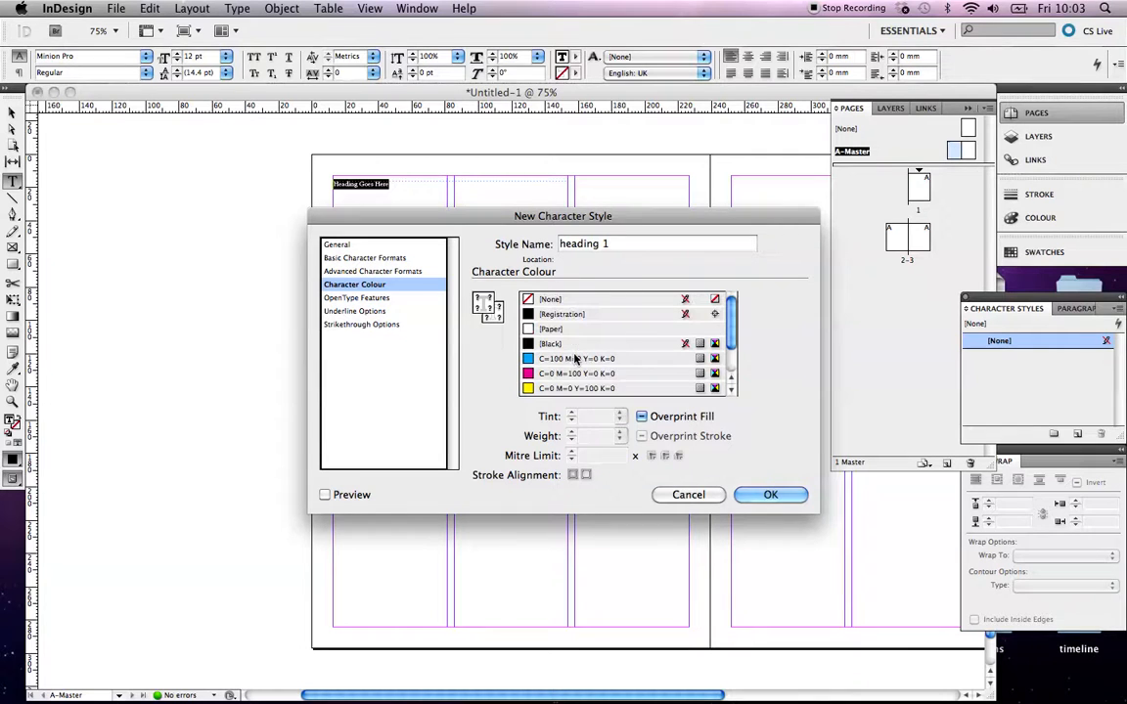
click(579, 374)
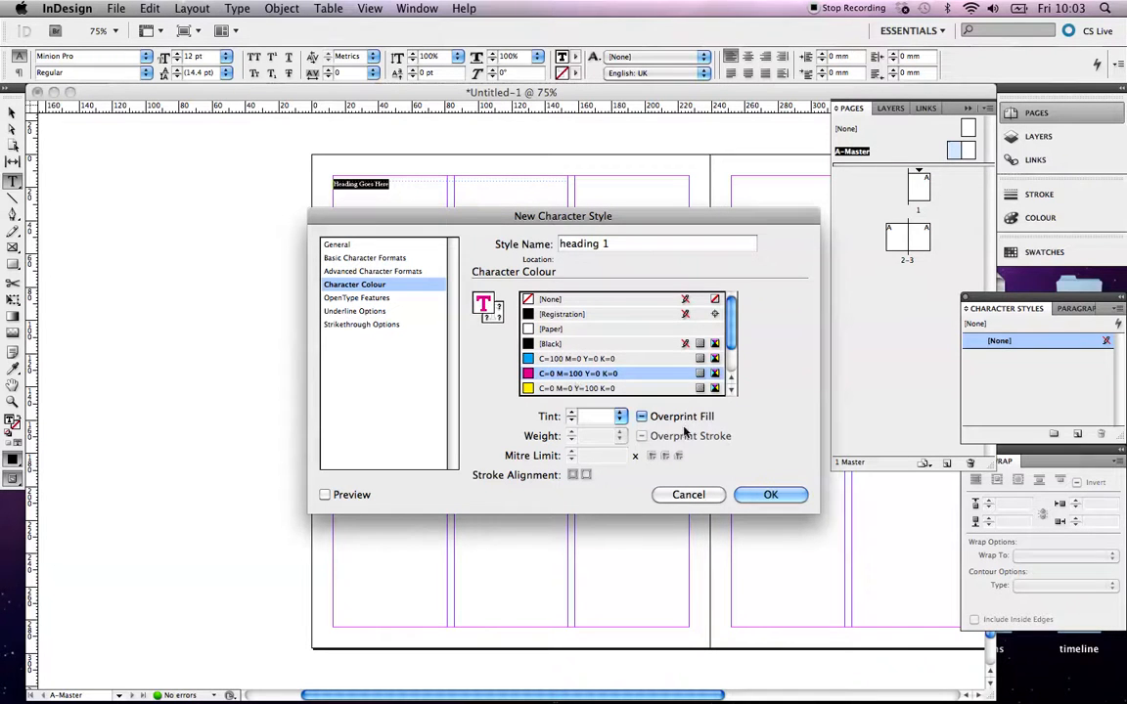
Save the style and apply heading 1 to the selected heading text
click(769, 494)
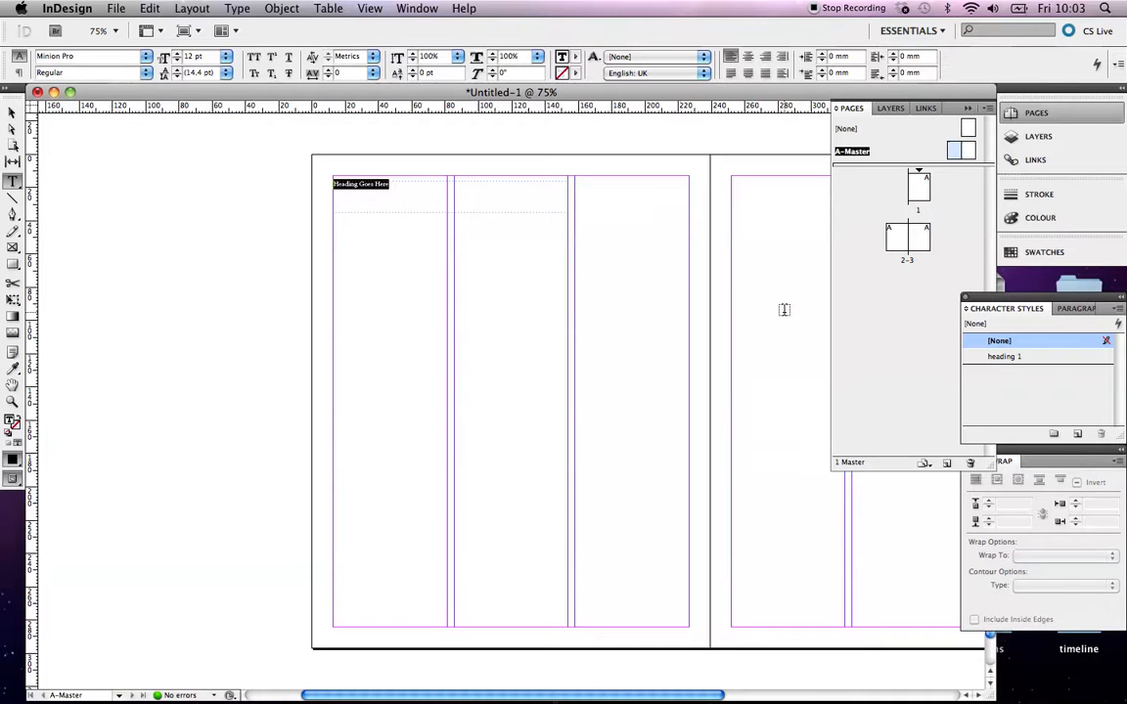
click(1004, 357)
Shrink the heading frame to about 9.5 mm high and nudge it up to the top margin
click(11, 113)
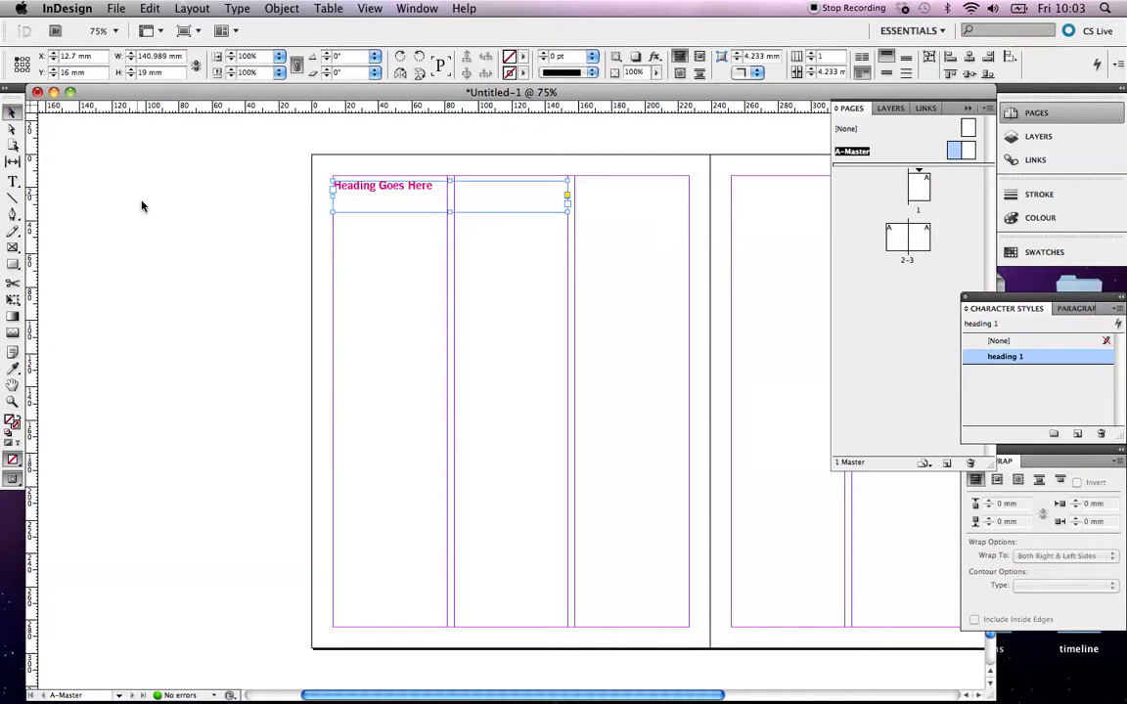
click(484, 217)
click(484, 213)
drag(450, 213, 450, 196)
key(Up)
key(Up)
key(Up)
key(Up)
key(Up)
key(Up)
key(Up)
key(Up)
key(Up)
key(Up)
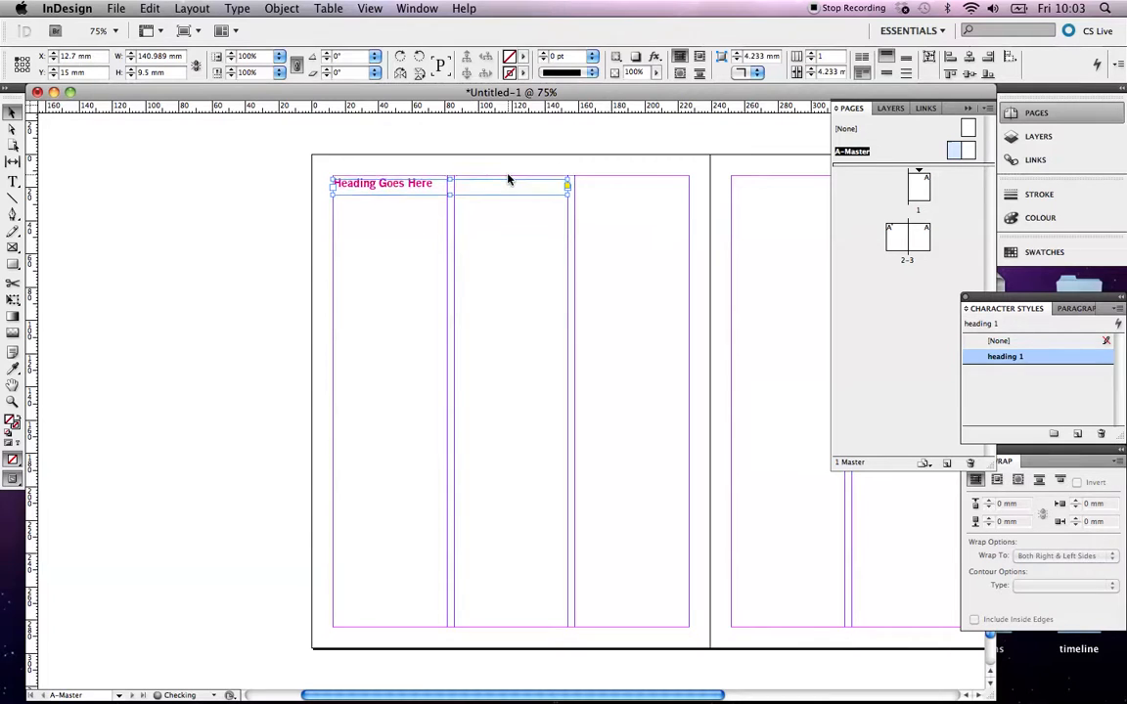
Copy the heading text frame
click(415, 232)
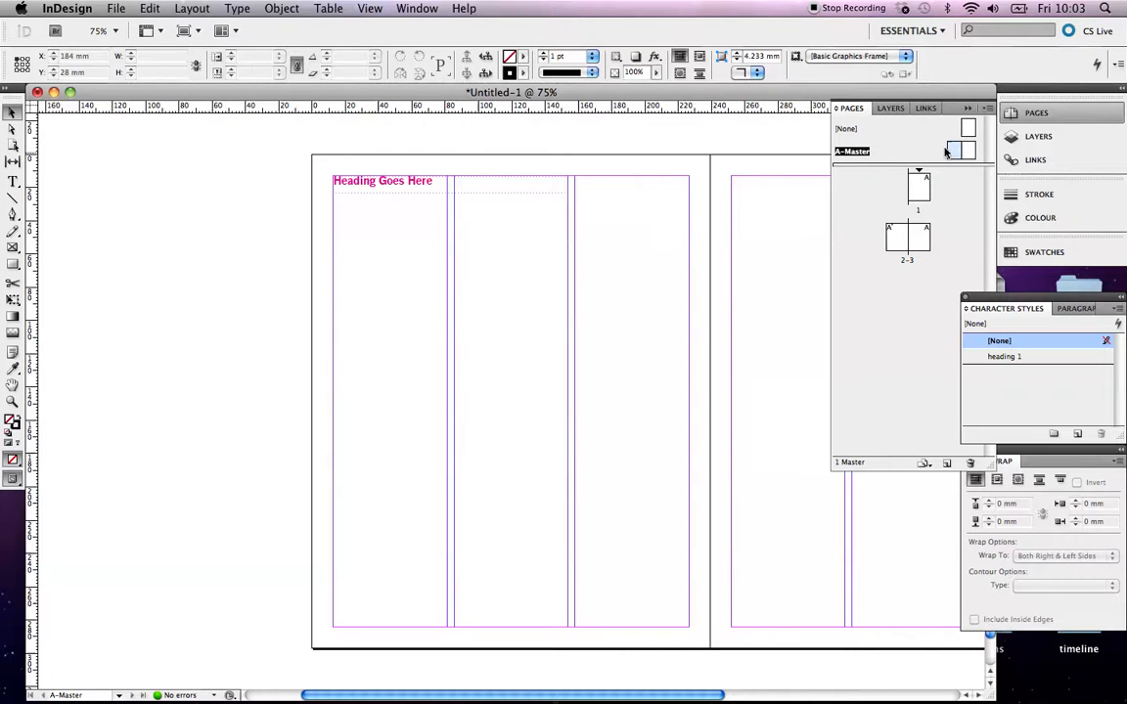
click(426, 188)
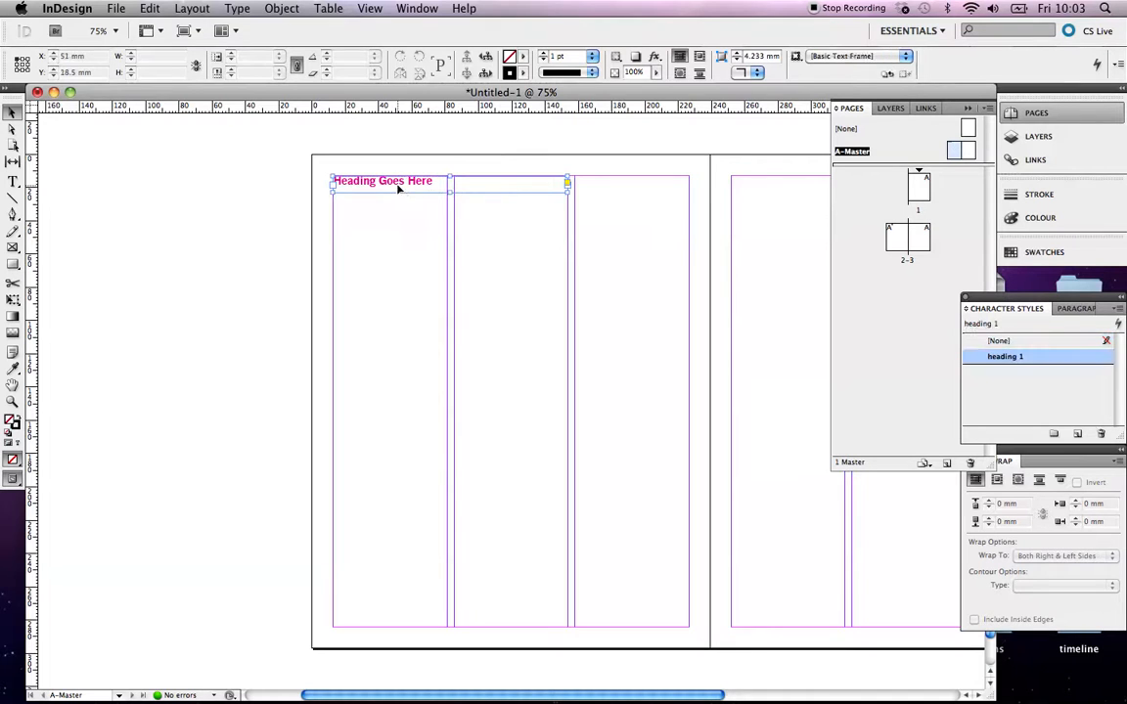
key(super+c)
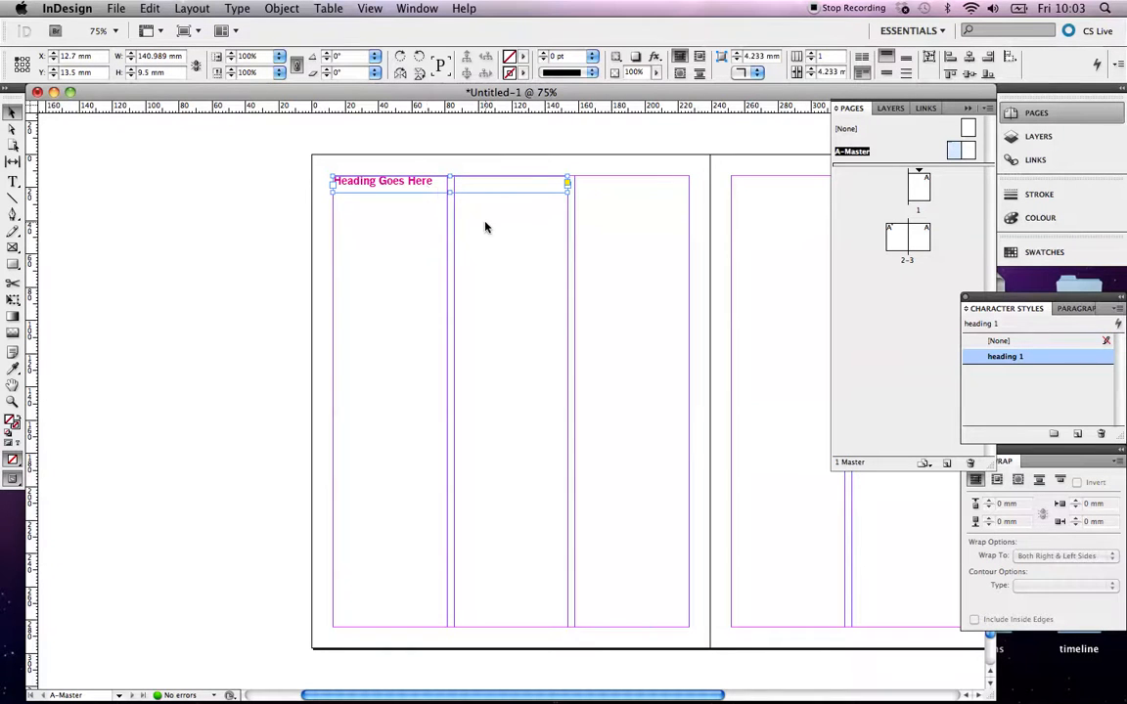
Paste the heading frame onto the right master page and place it across the last two columns at the top
scroll(487, 227, right, 10)
key(super+v)
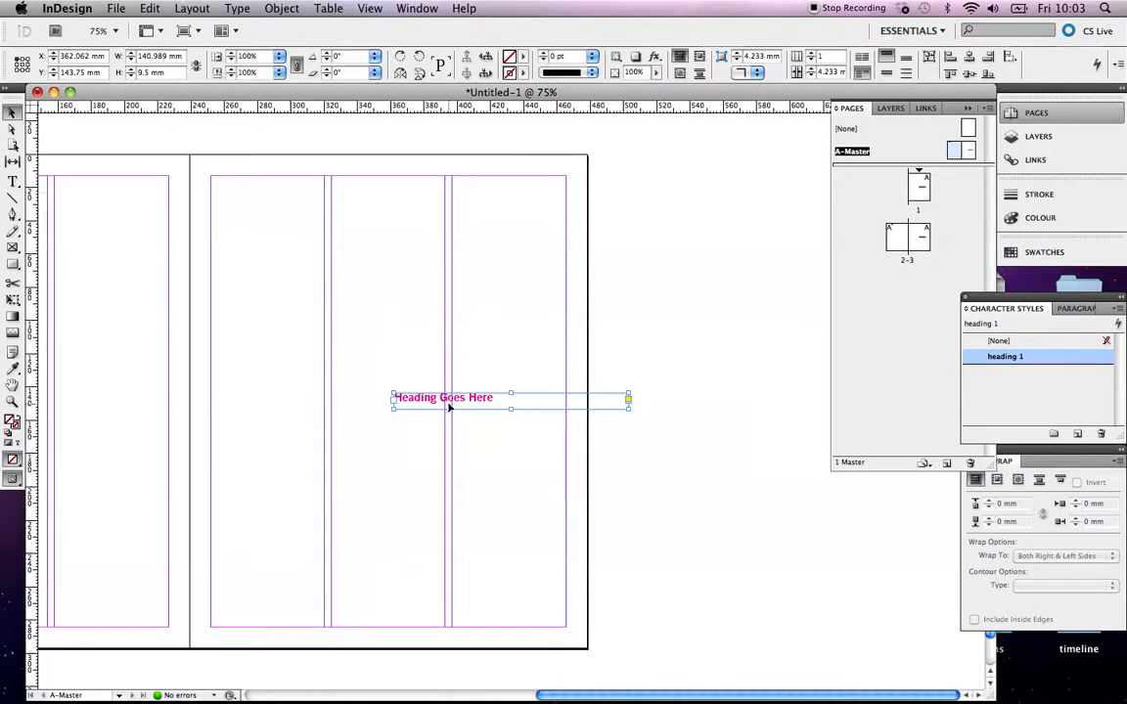
drag(454, 399, 392, 182)
Right-align the heading text on the right master page
click(13, 181)
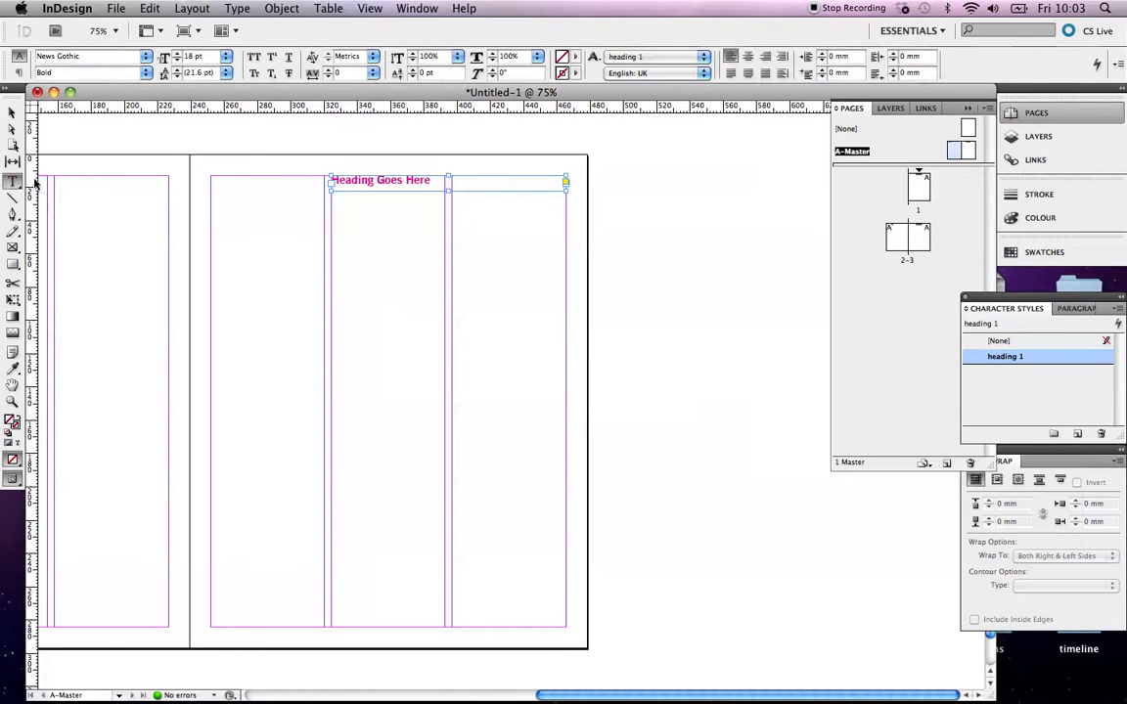
triple_click(420, 180)
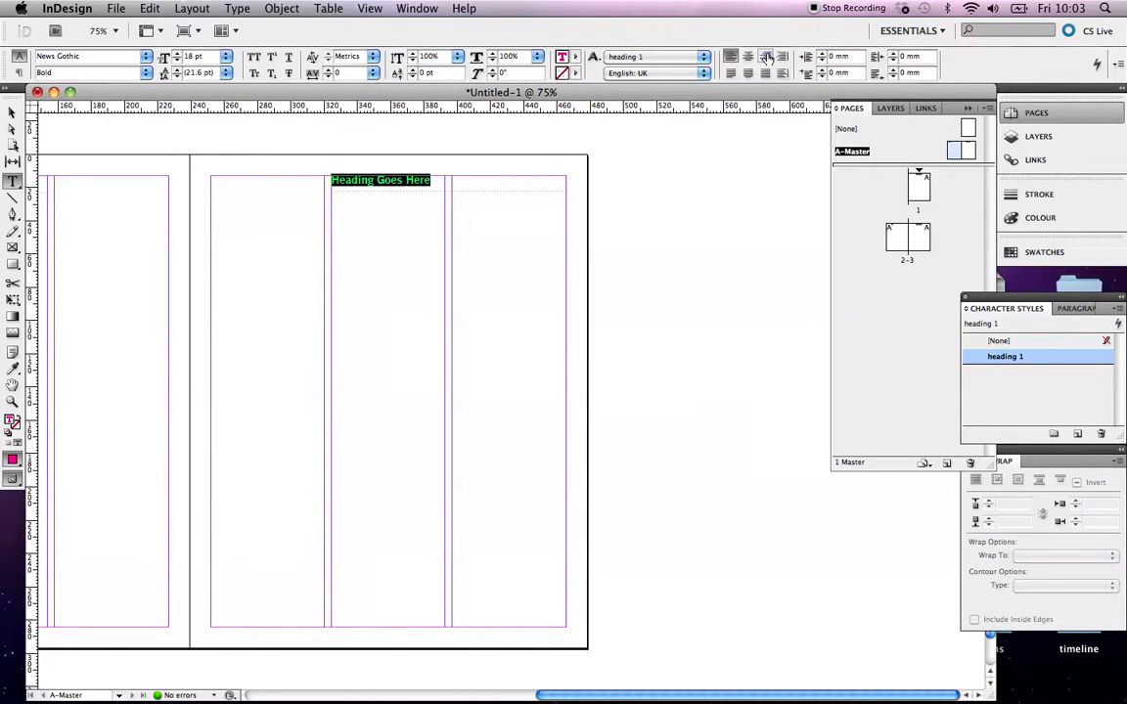
click(766, 57)
click(13, 115)
click(208, 227)
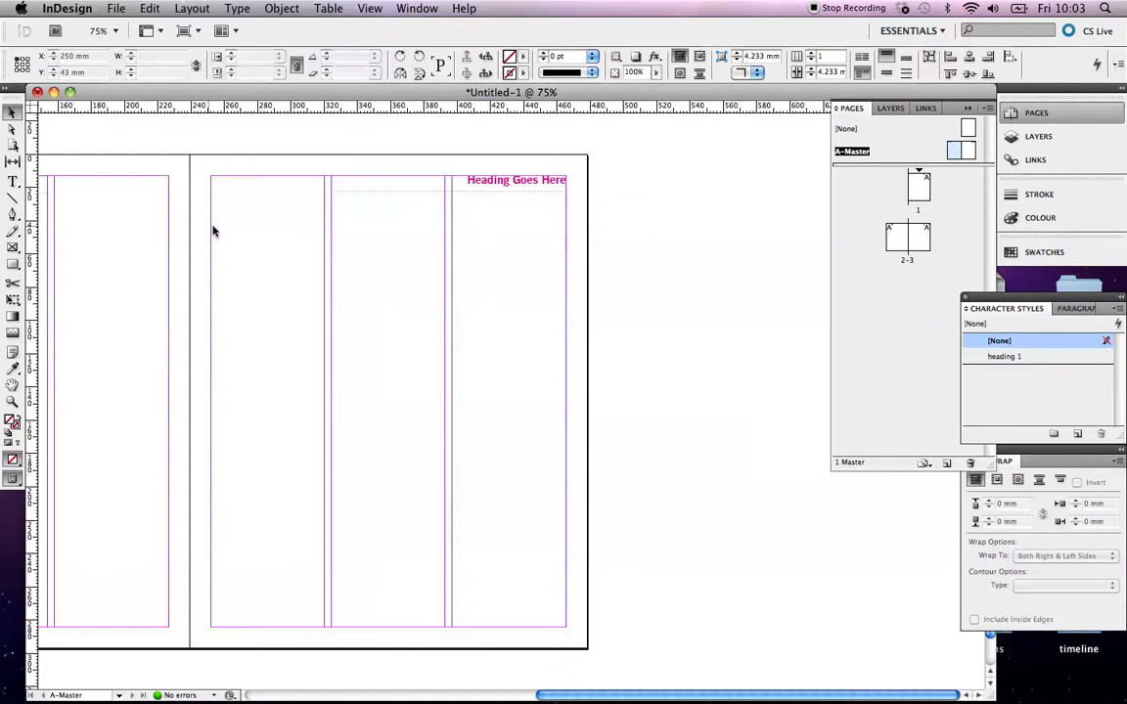
Go to page 1 of the document
scroll(356, 255, left, 8)
scroll(355, 255, right, 5)
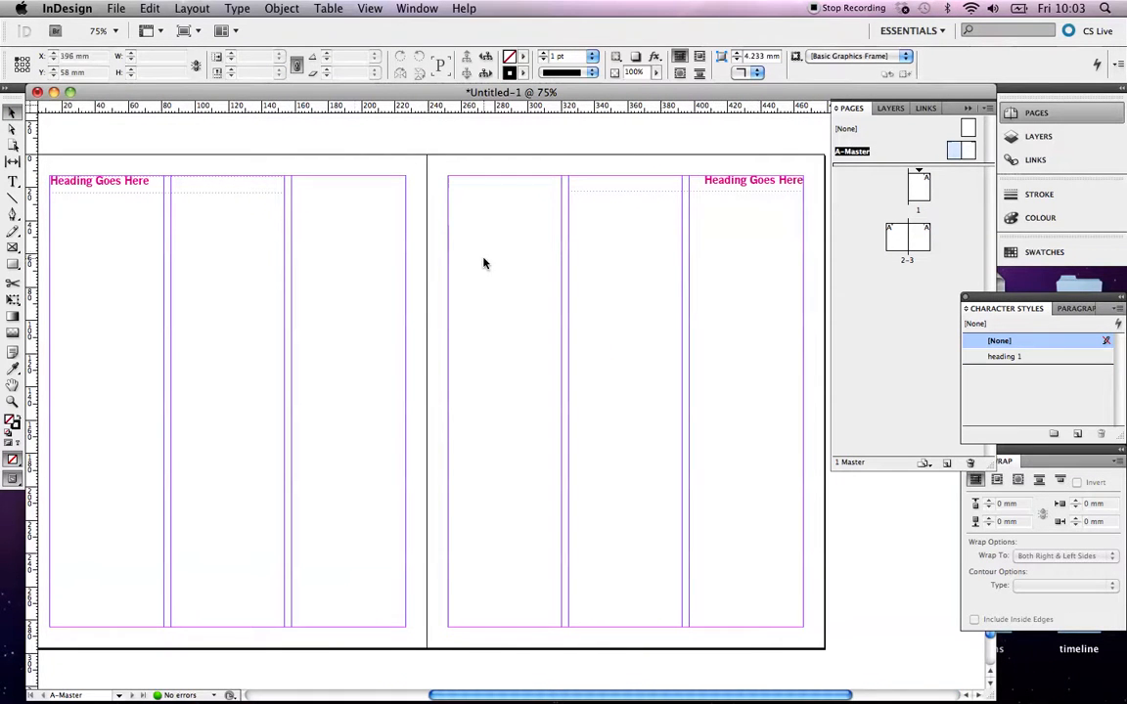
double_click(919, 195)
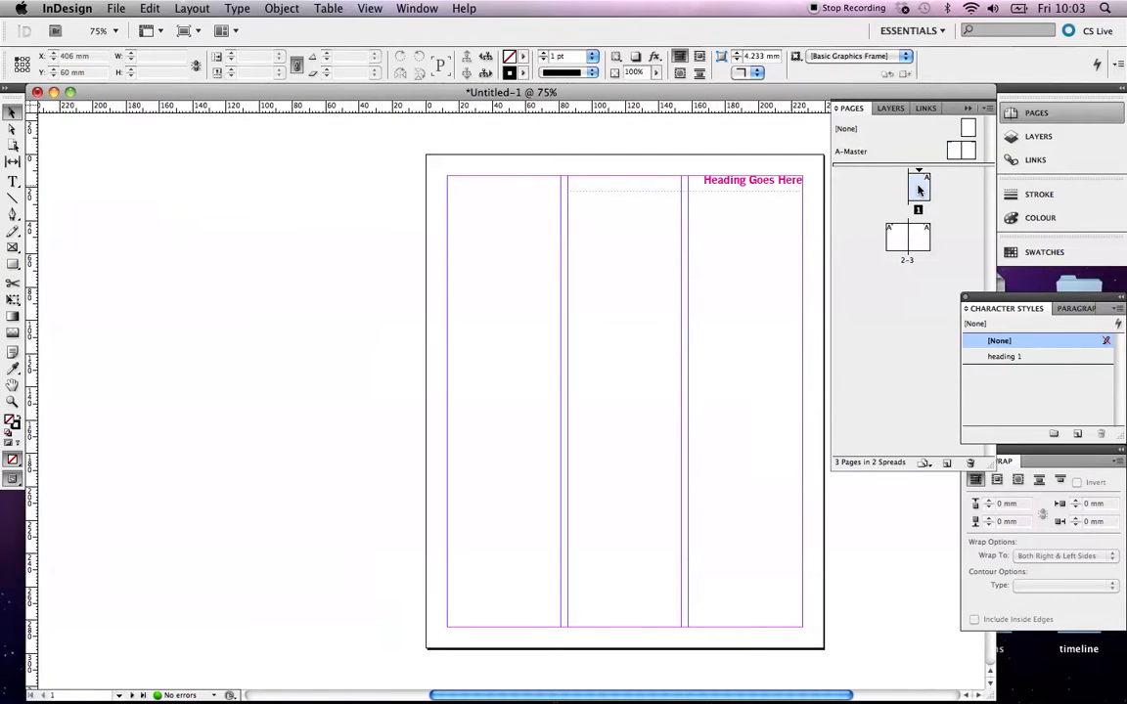
Scroll through the document pages to inspect the master headings on each spread
scroll(729, 257, down, 10)
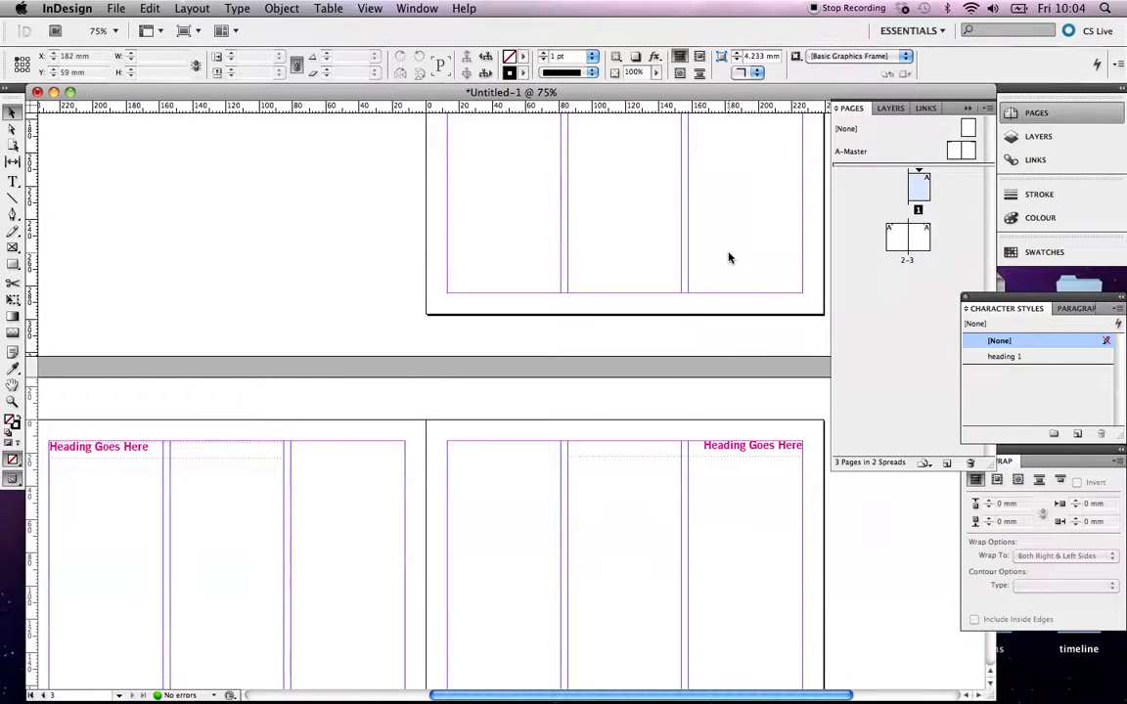
scroll(729, 257, up, 5)
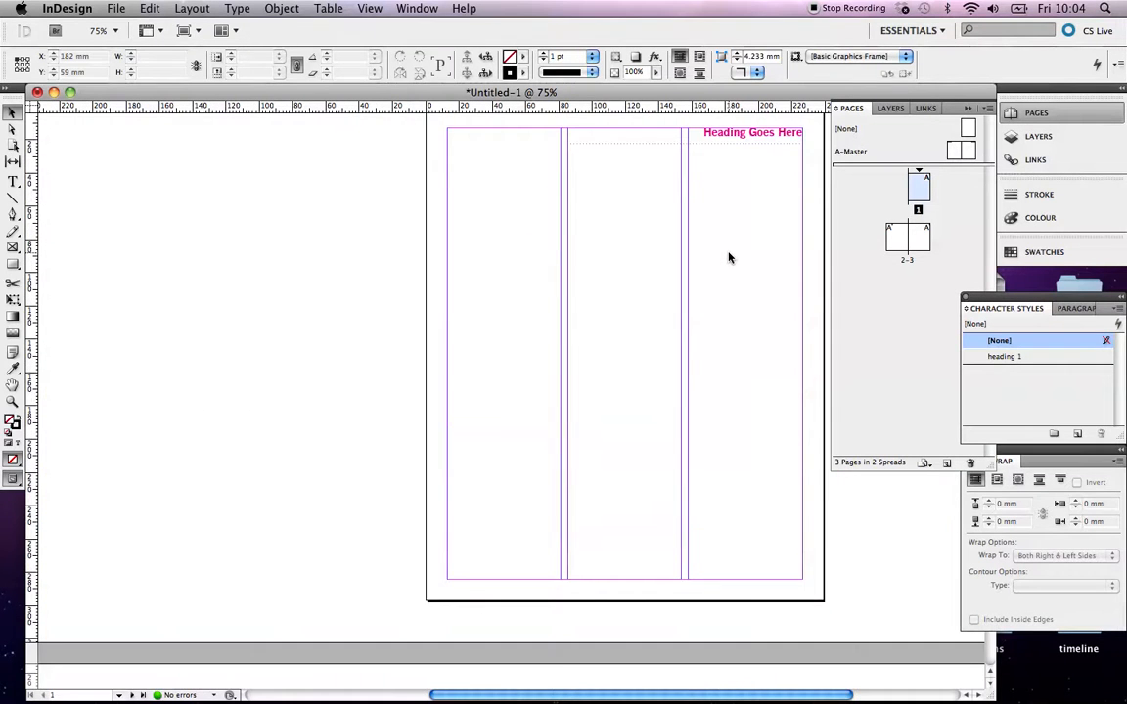
scroll(729, 257, up, 2)
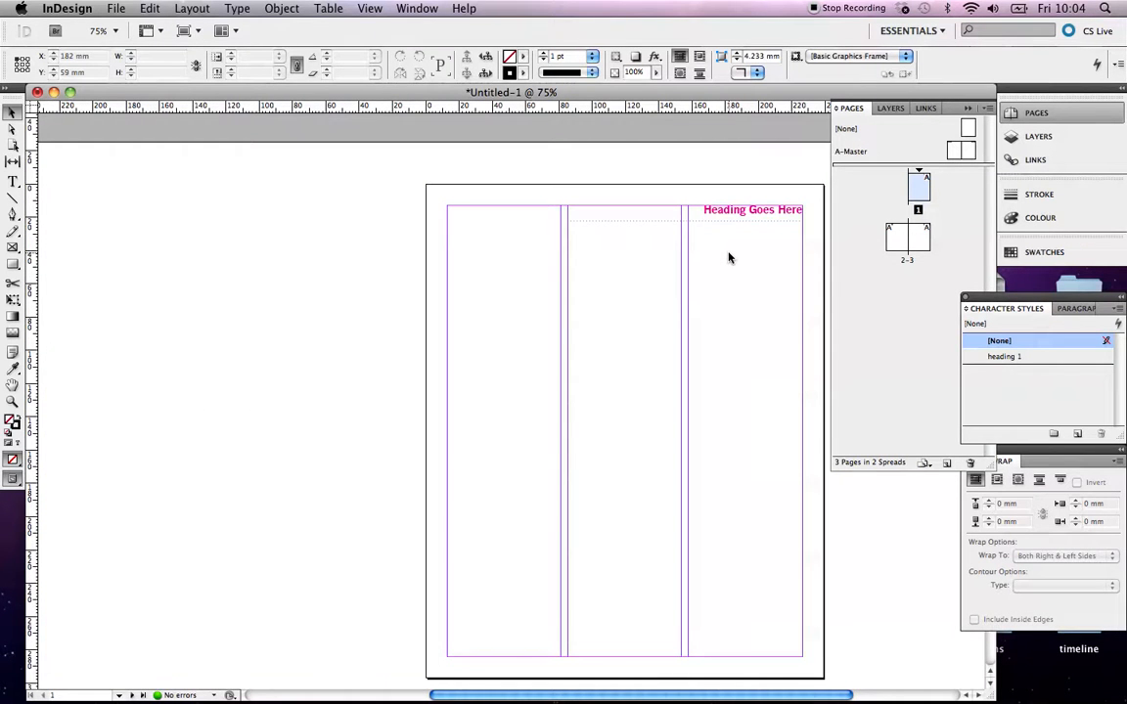
scroll(729, 257, down, 10)
scroll(729, 257, left, 7)
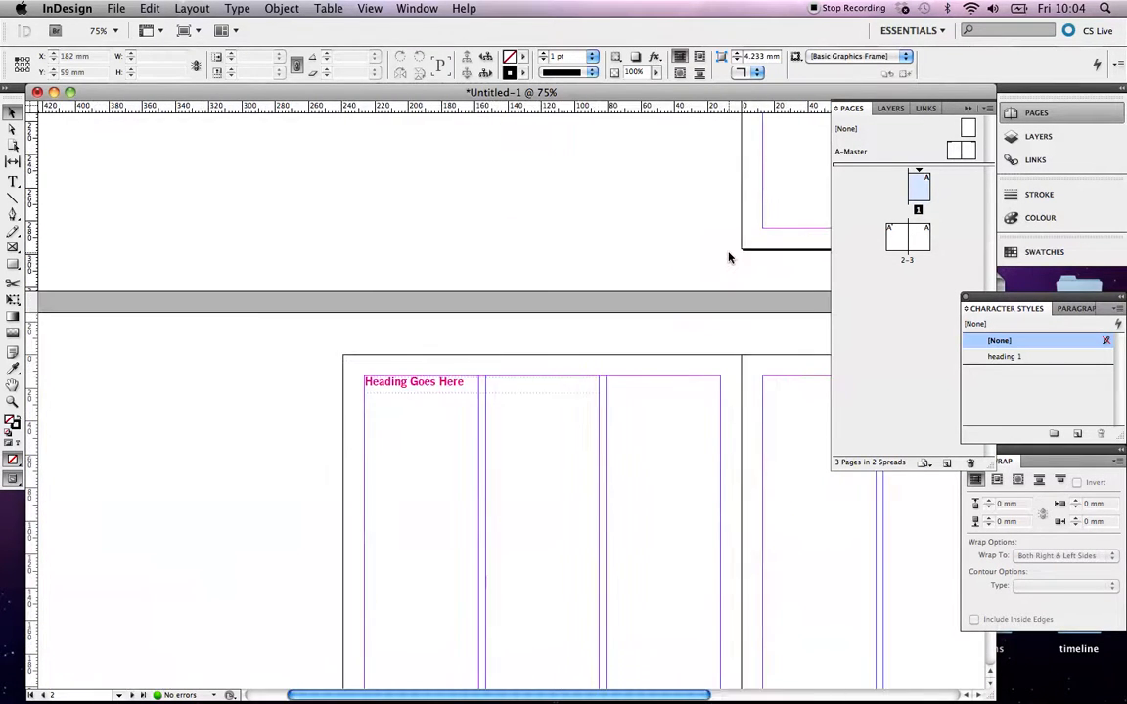
scroll(729, 258, down, 1)
scroll(728, 257, left, 2)
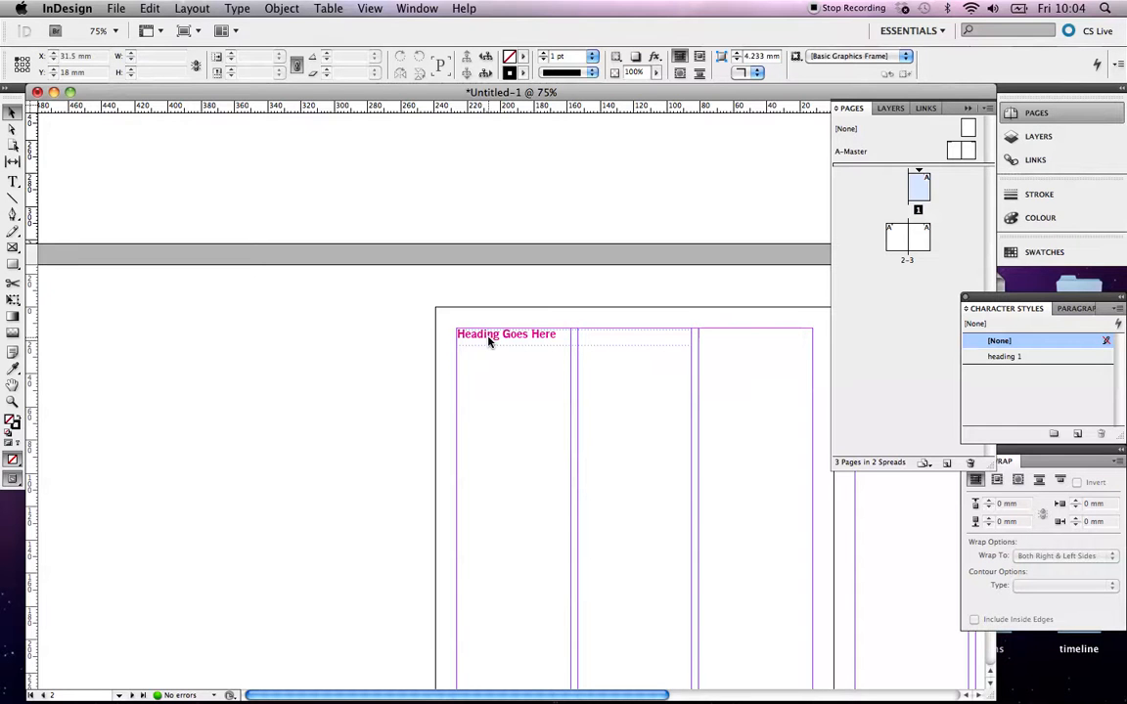
scroll(490, 341, right, 7)
scroll(490, 341, up, 5)
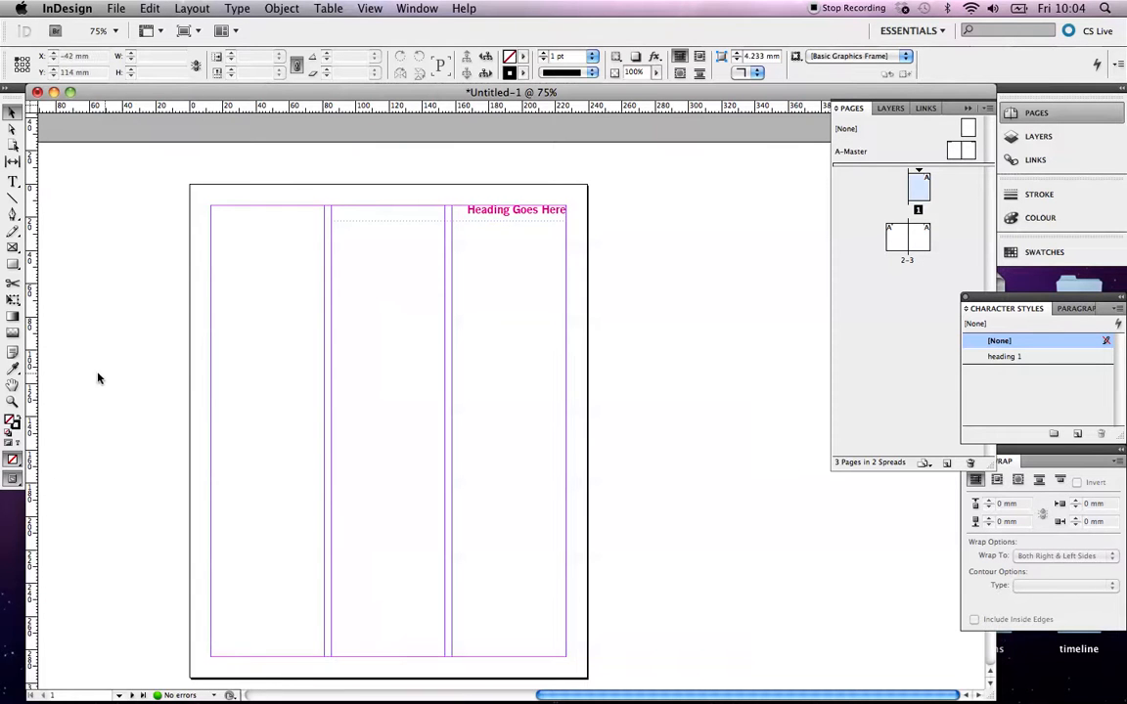
Zoom in on the heading area at the top of page 1 and examine it
click(13, 403)
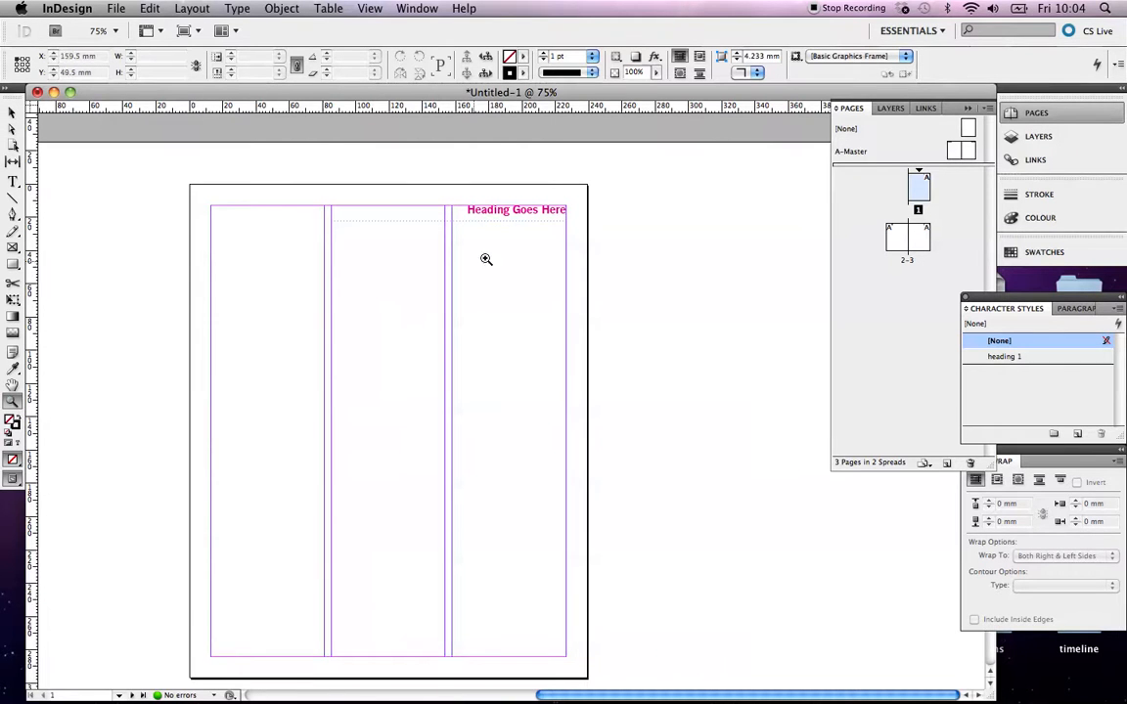
drag(431, 176, 578, 236)
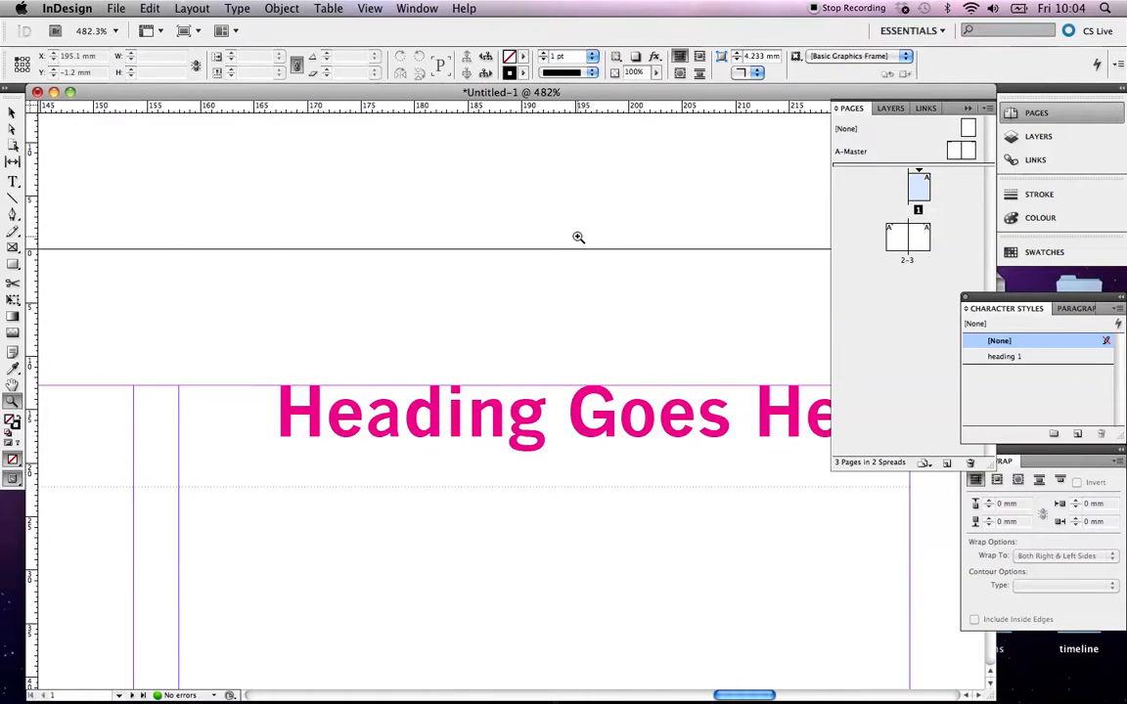
scroll(520, 331, down, 5)
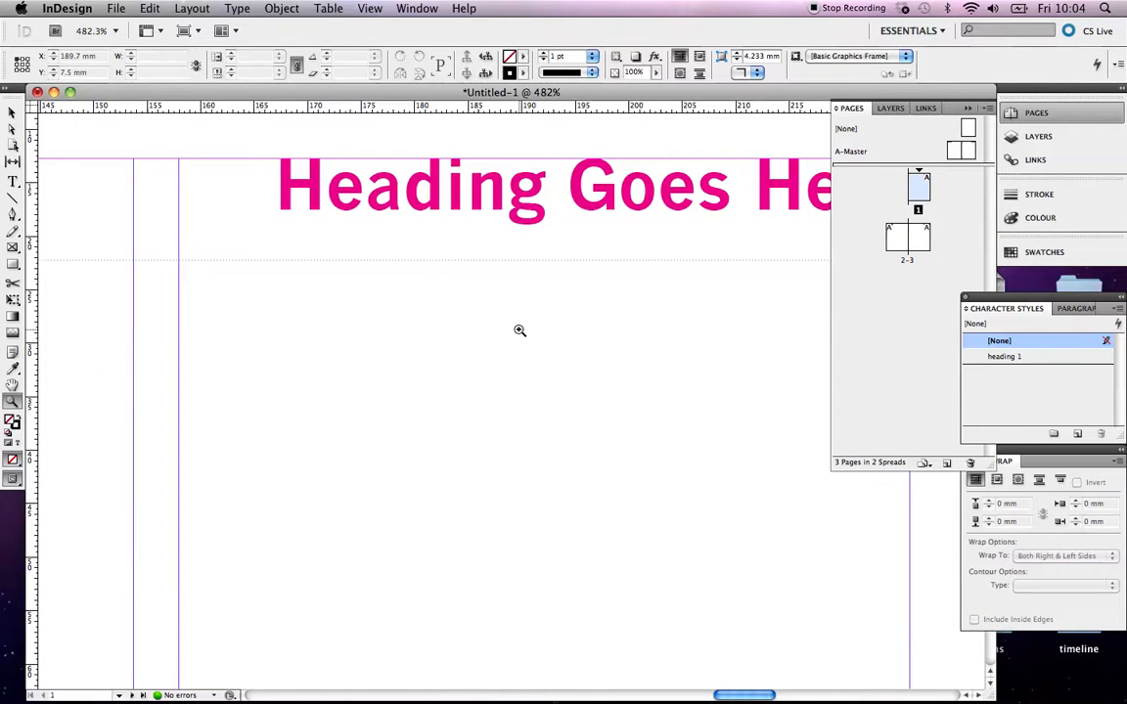
scroll(520, 331, left, 5)
click(11, 113)
scroll(396, 306, left, 3)
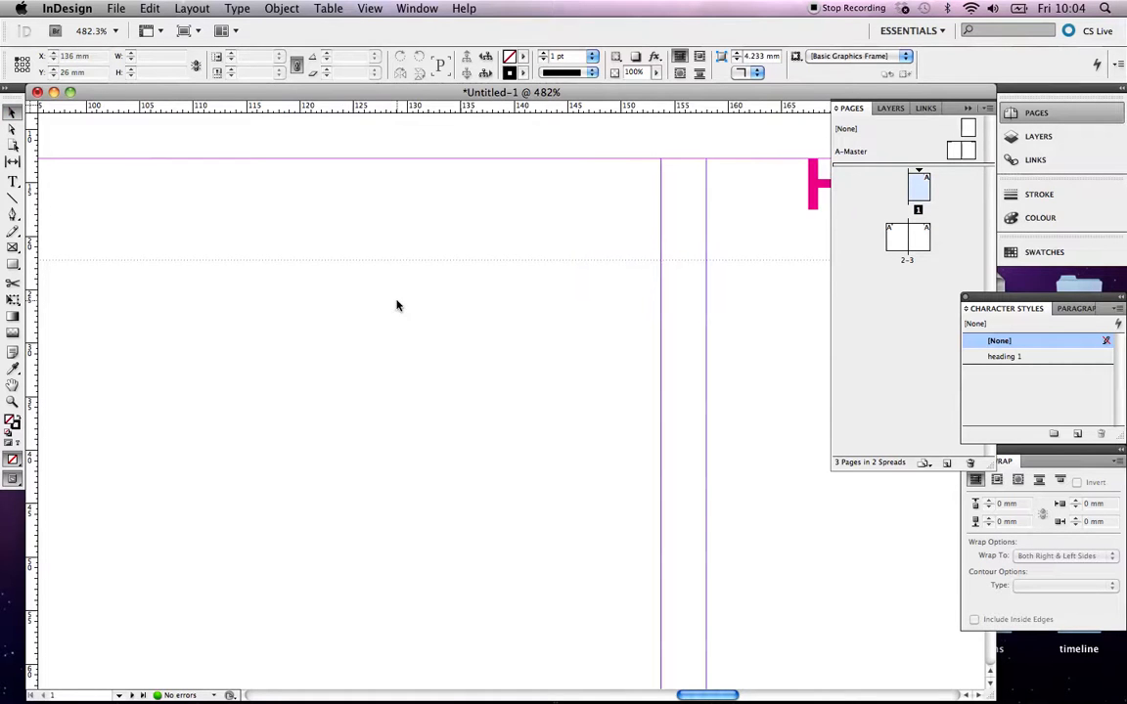
scroll(367, 303, left, 5)
scroll(367, 303, up, 1)
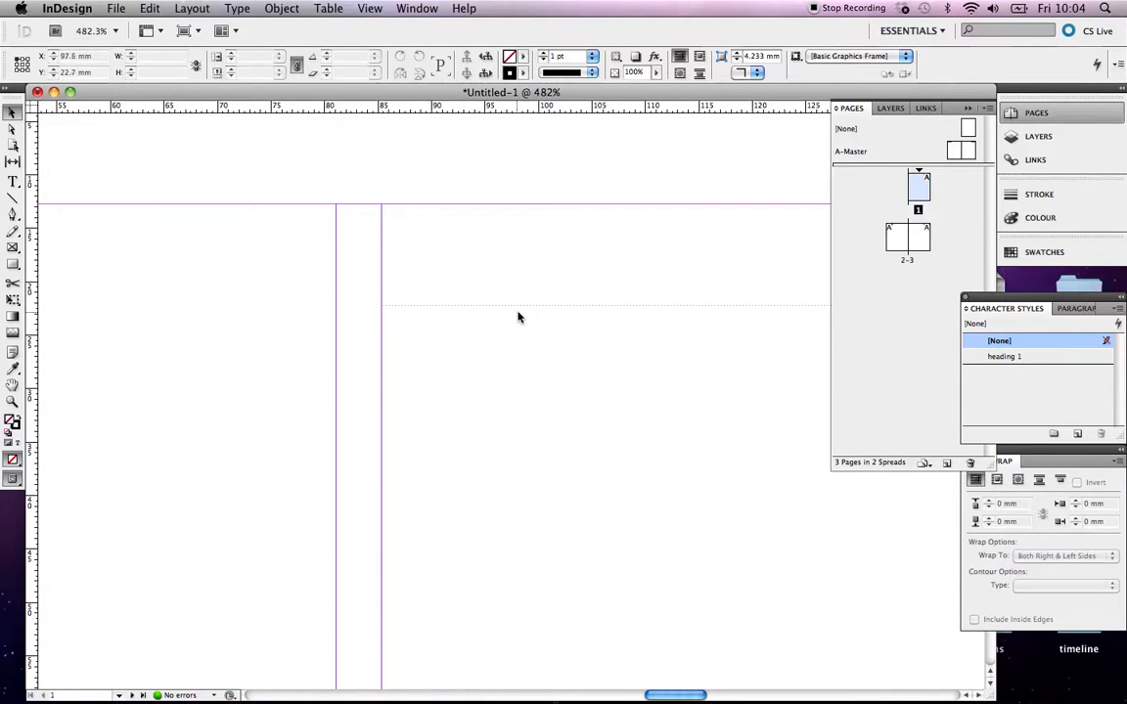
click(12, 181)
drag(386, 350, 673, 500)
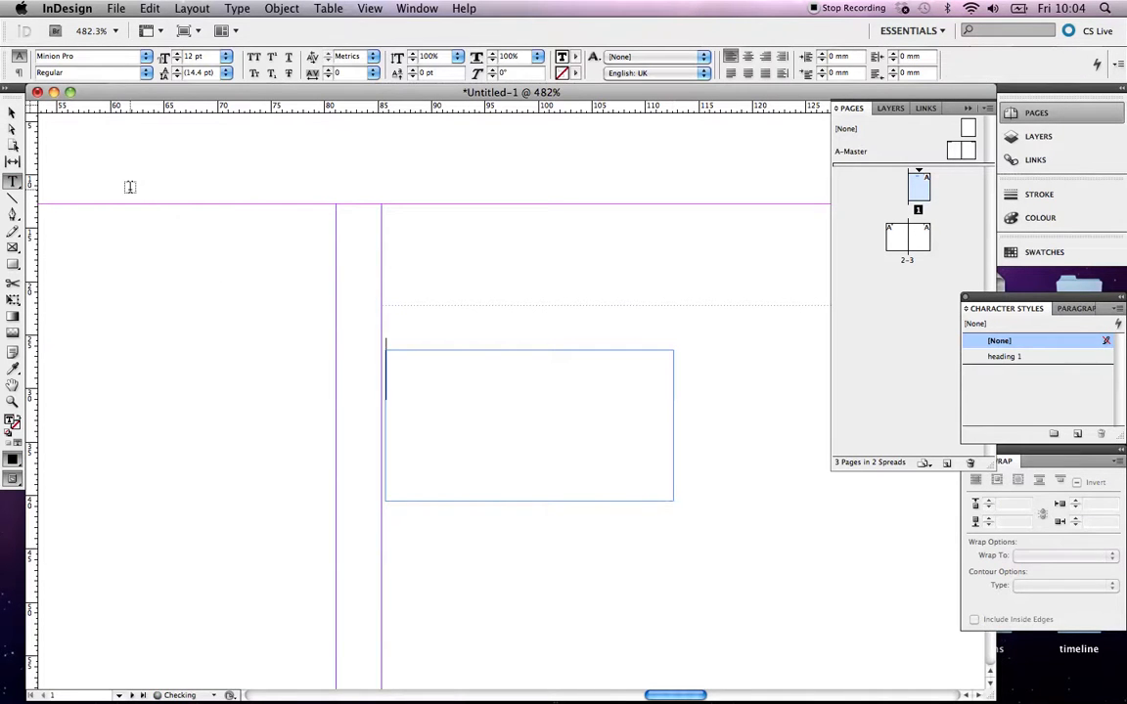
click(12, 114)
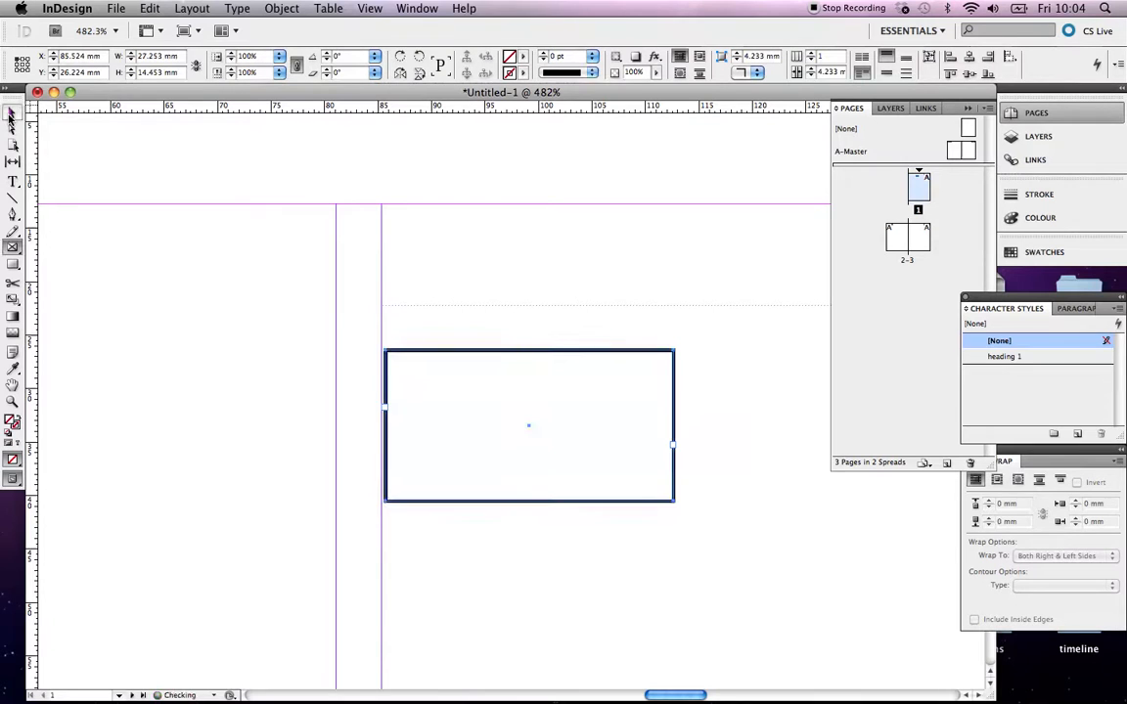
key(super+z)
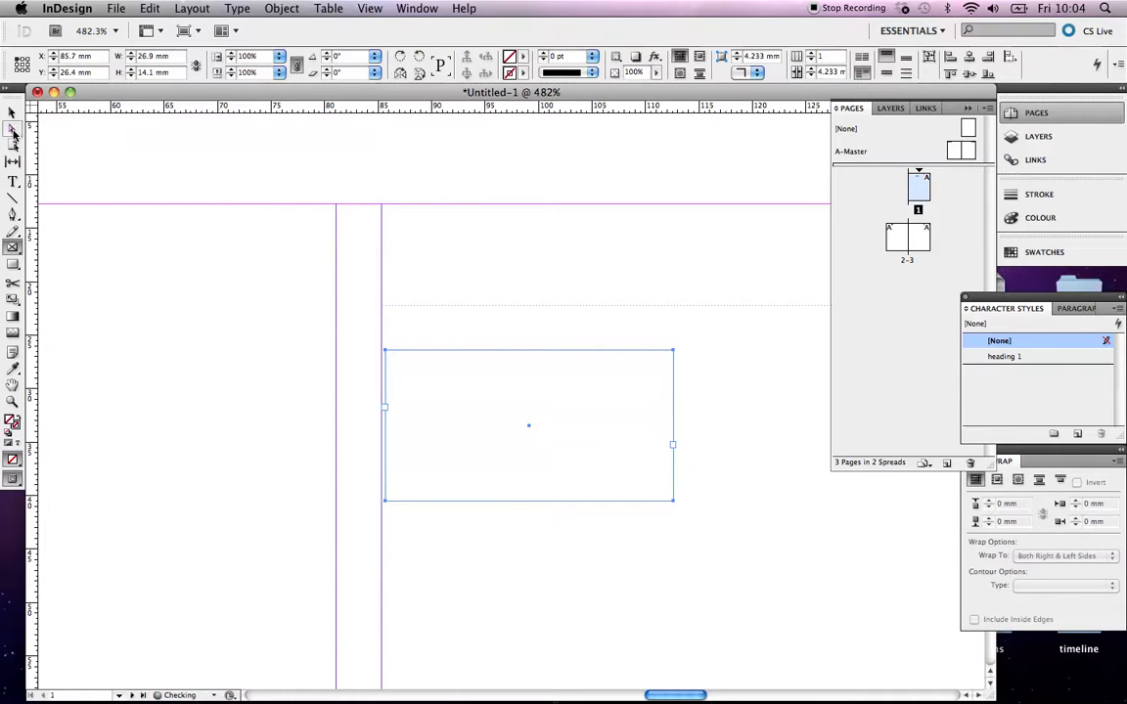
click(14, 178)
click(410, 402)
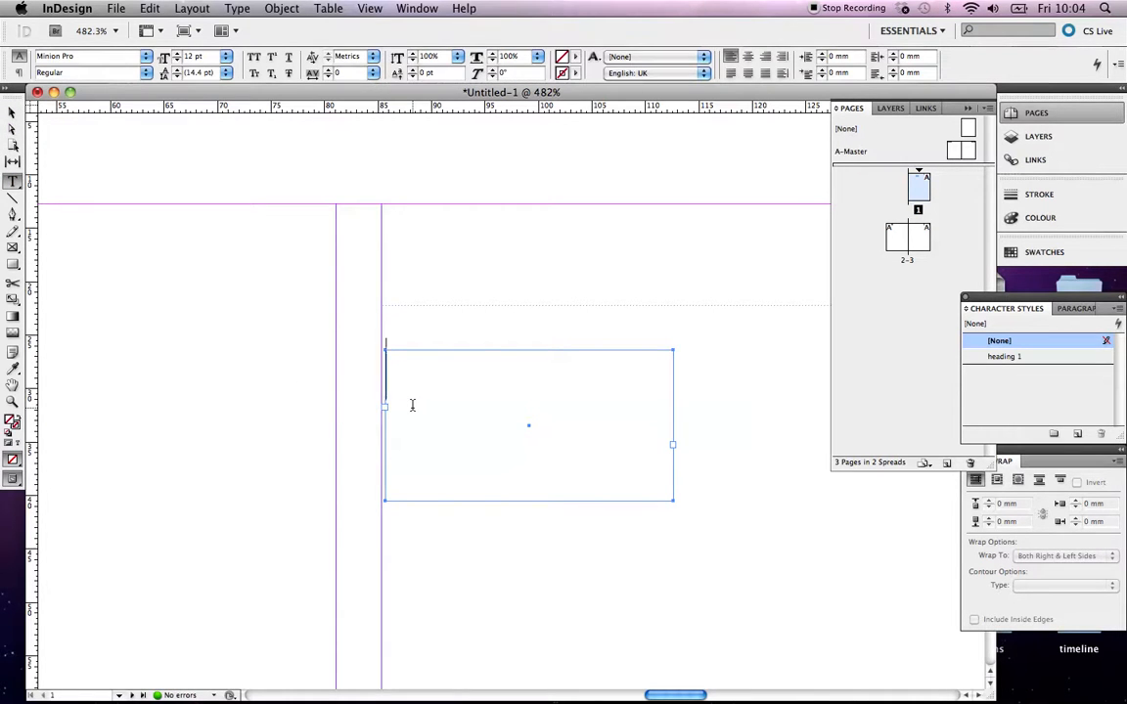
text(dfdsf)
click(12, 112)
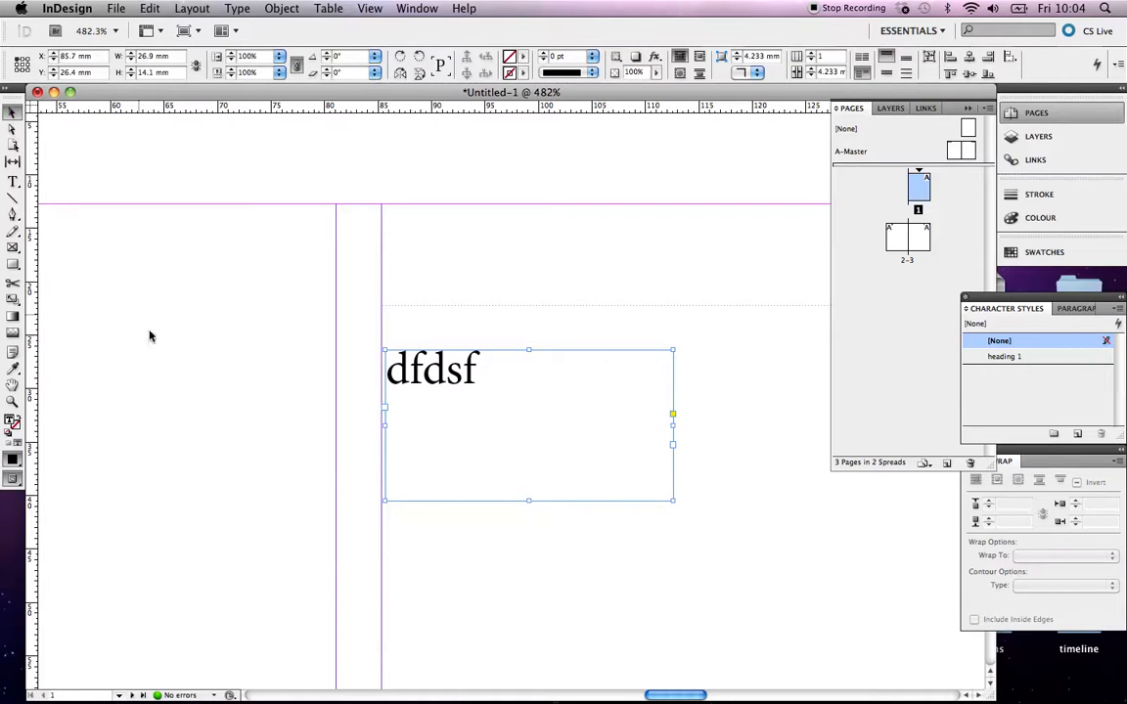
click(373, 373)
drag(440, 372, 405, 424)
key(Delete)
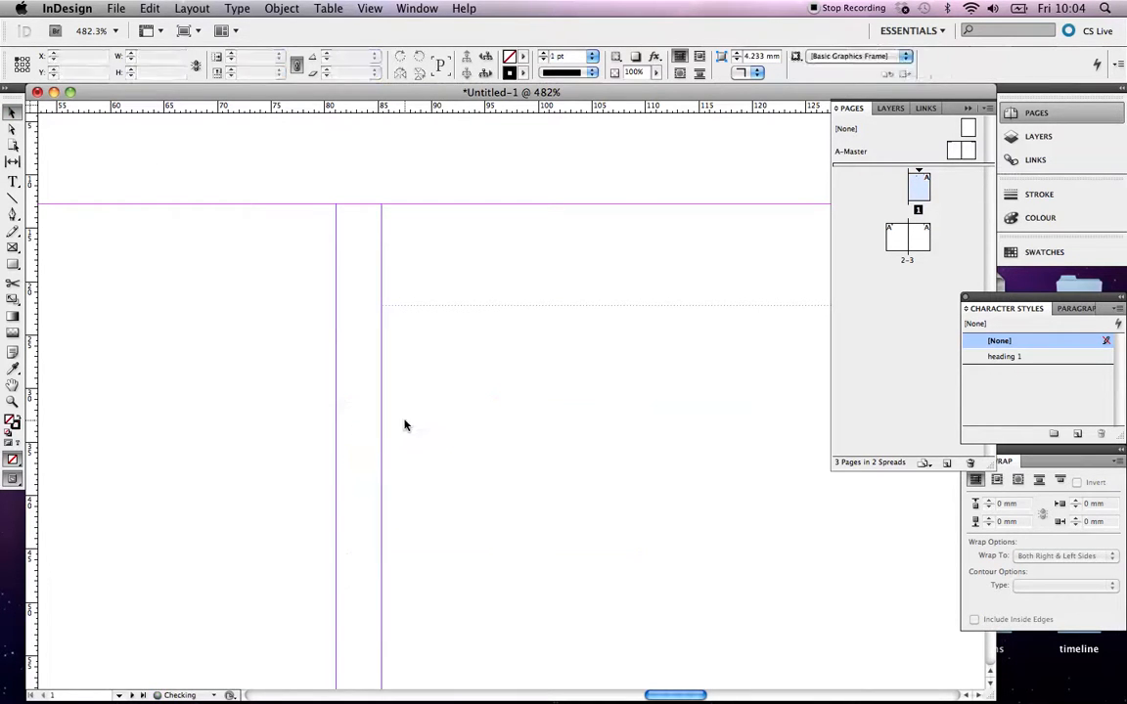
Override the master heading on page 1 and replace its text with Contents
scroll(445, 313, right, 5)
scroll(445, 313, right, 10)
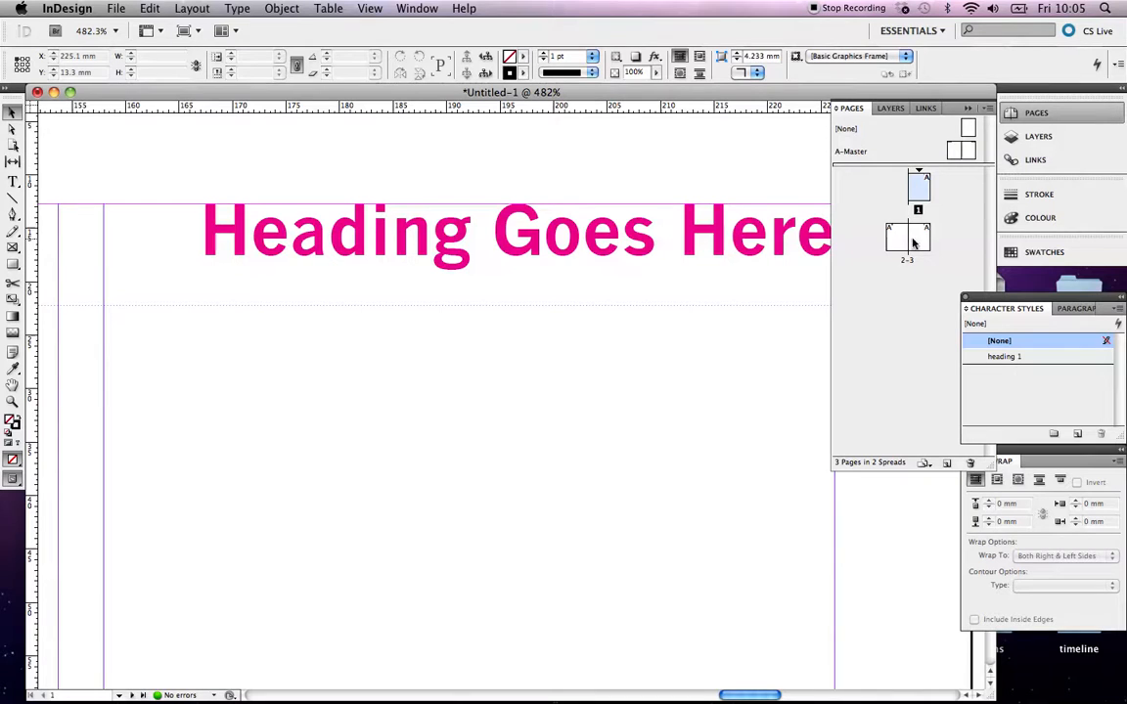
click(522, 254)
scroll(528, 298, left, 5)
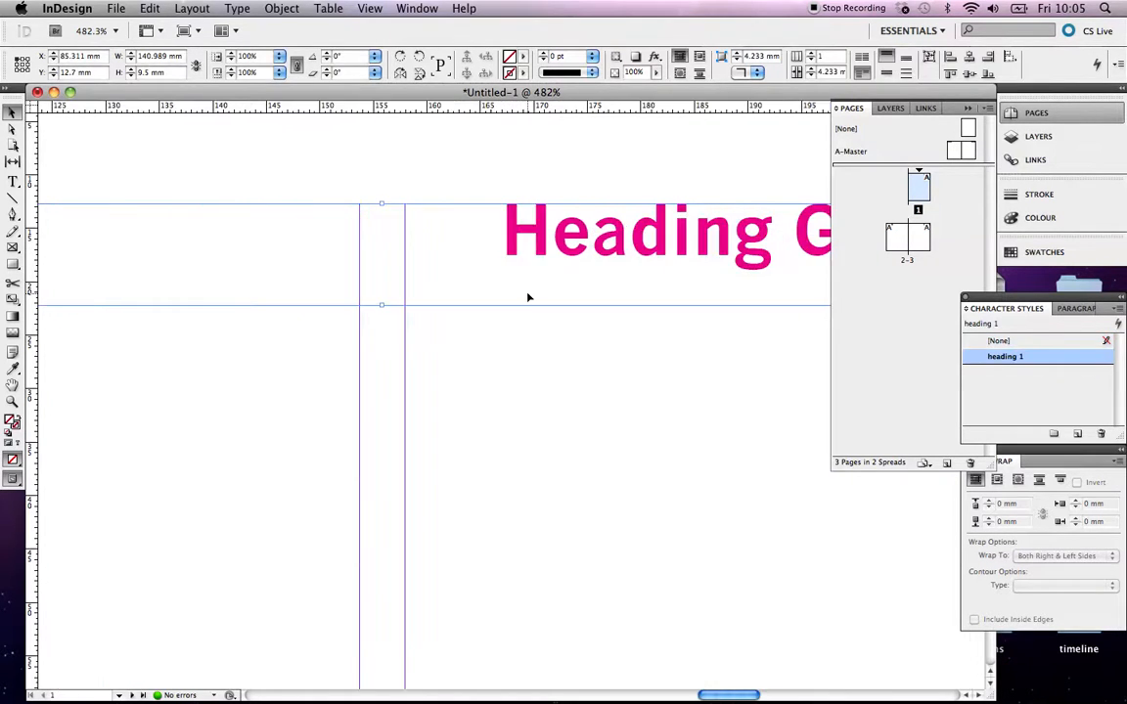
key(super+minus)
key(super+minus)
key(super+minus)
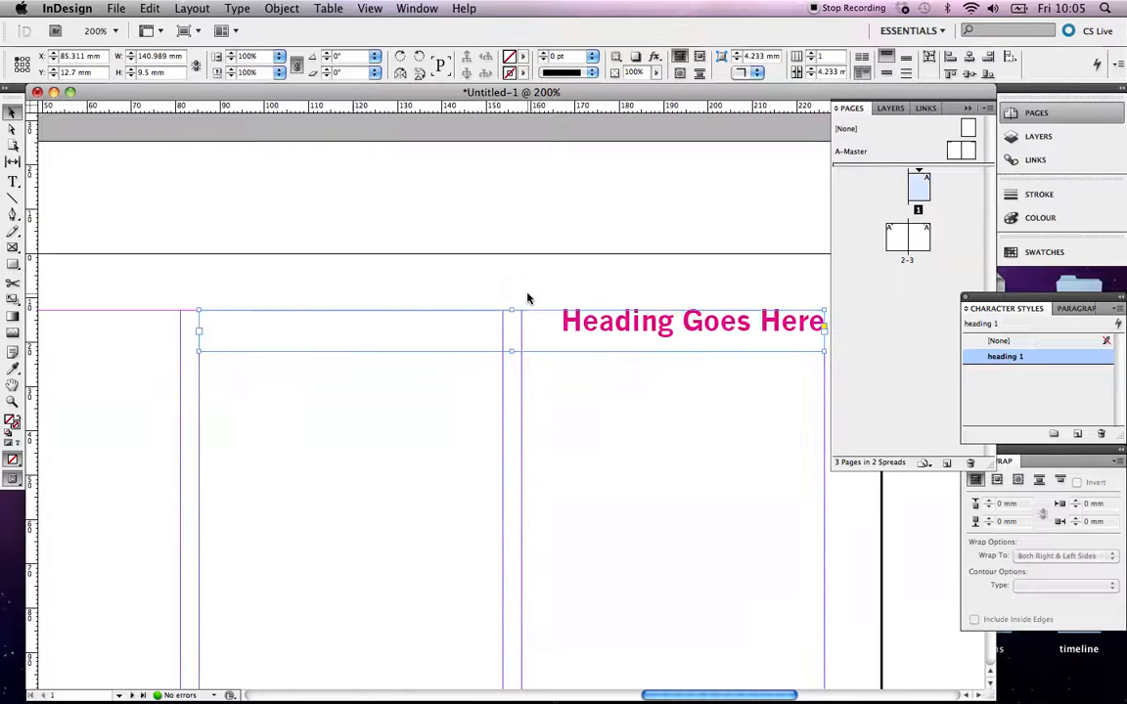
scroll(580, 336, right, 2)
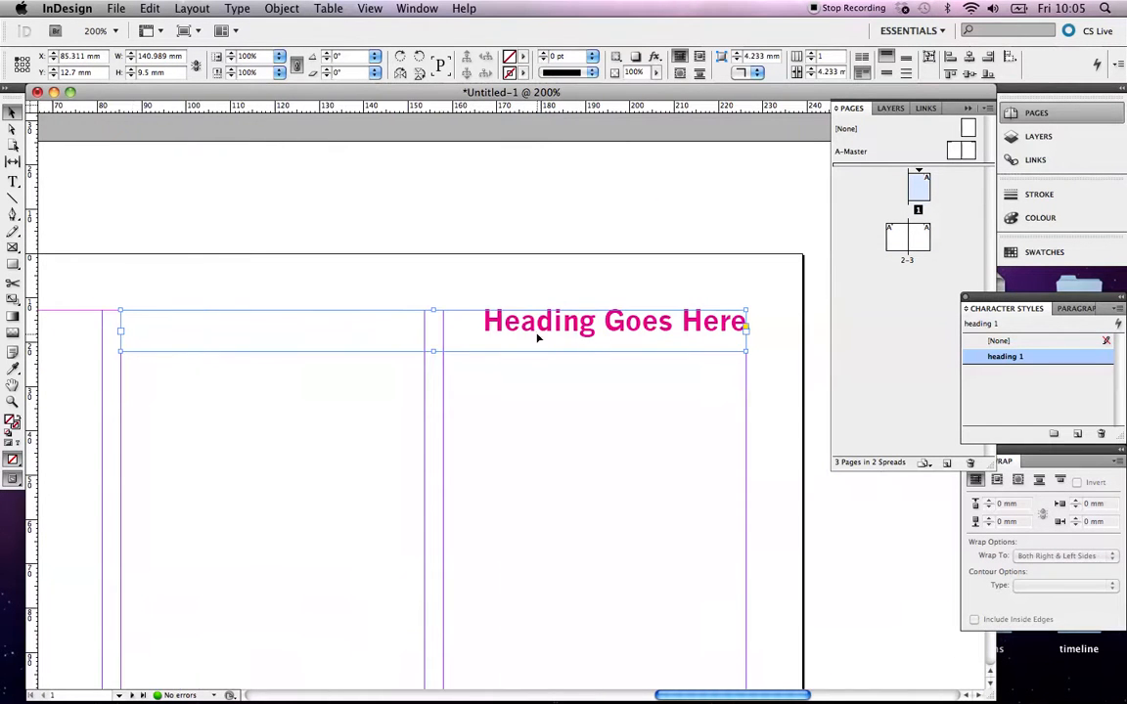
click(13, 181)
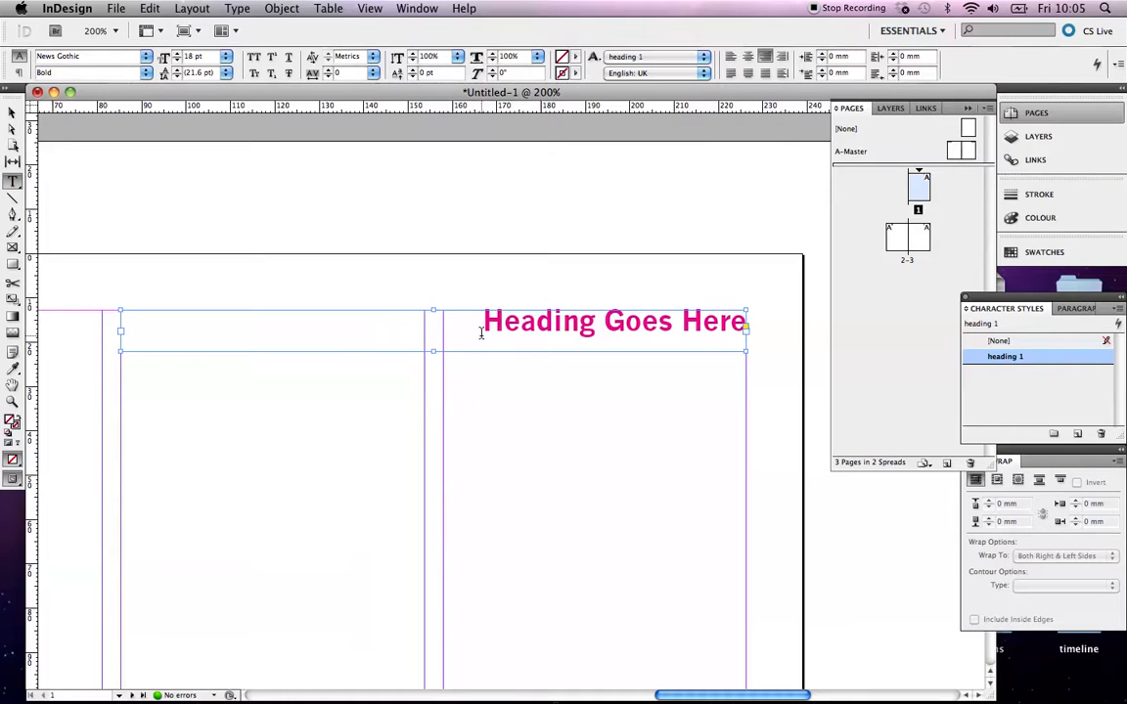
drag(484, 323, 746, 341)
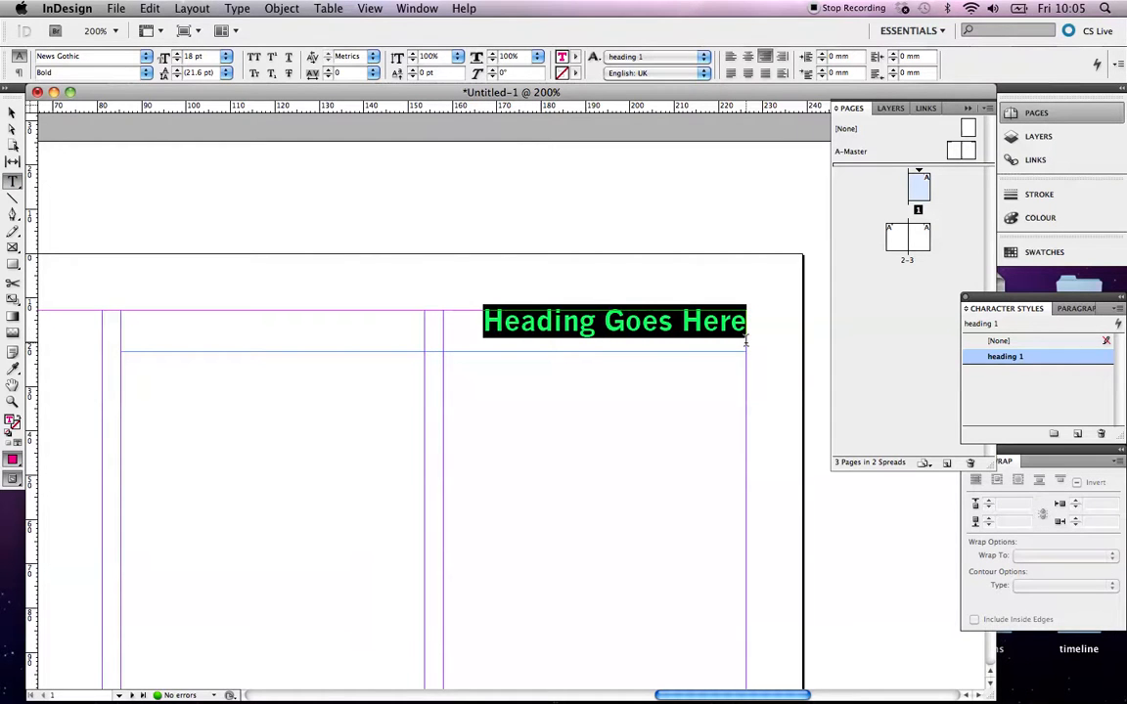
text(Cont)
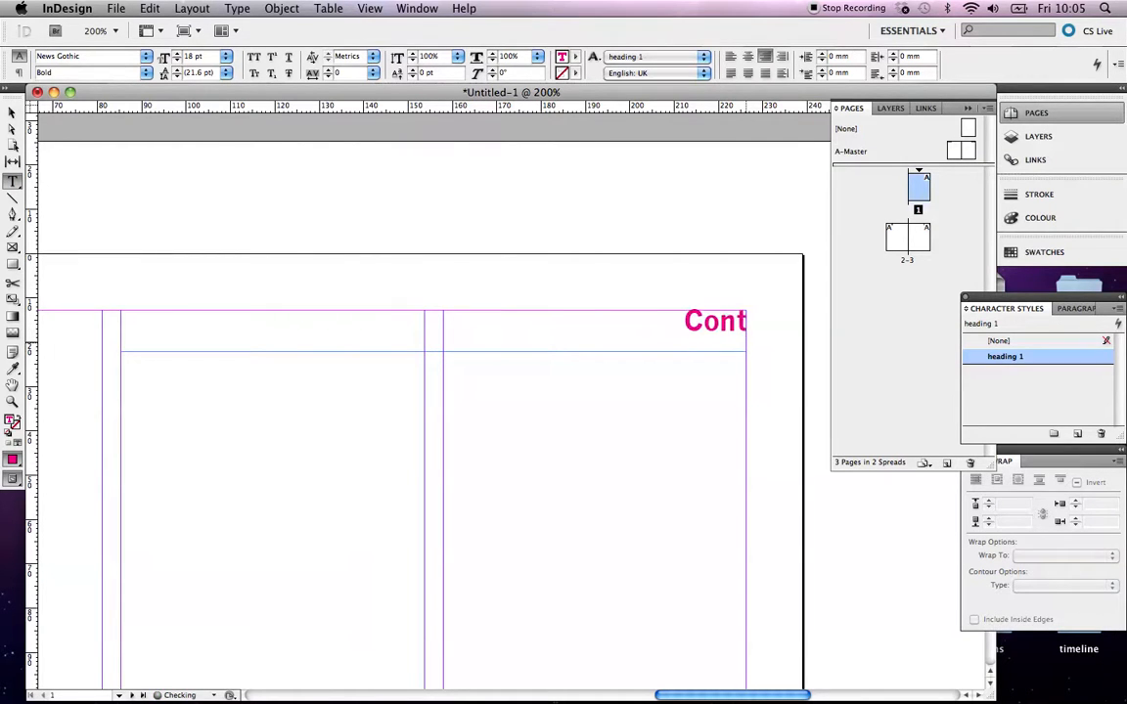
text(ents)
Override the heading on page 2 and replace its text with About the artist
scroll(672, 348, left, 10)
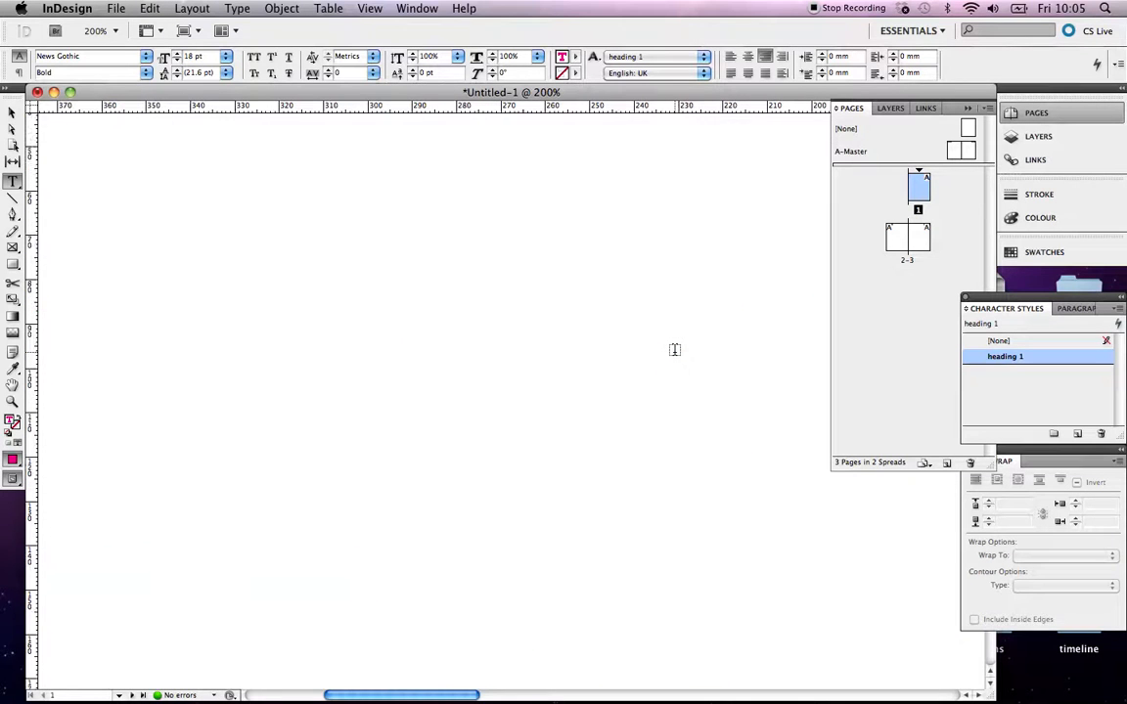
scroll(672, 348, right, 10)
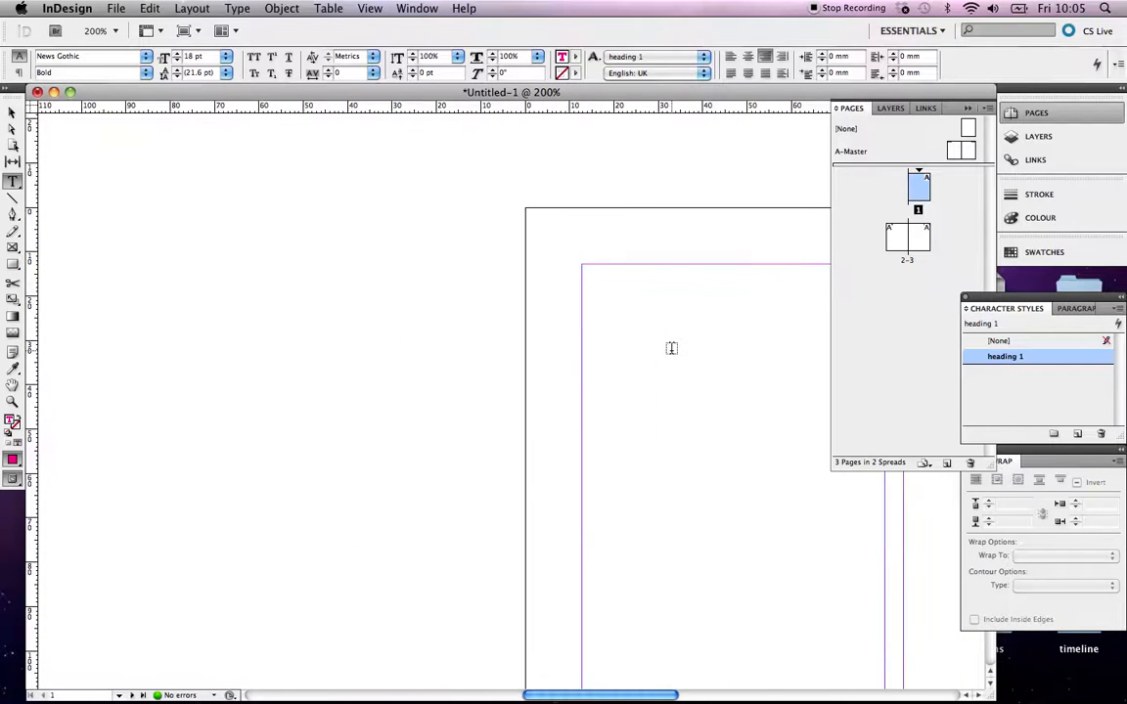
scroll(672, 349, right, 10)
scroll(671, 348, left, 3)
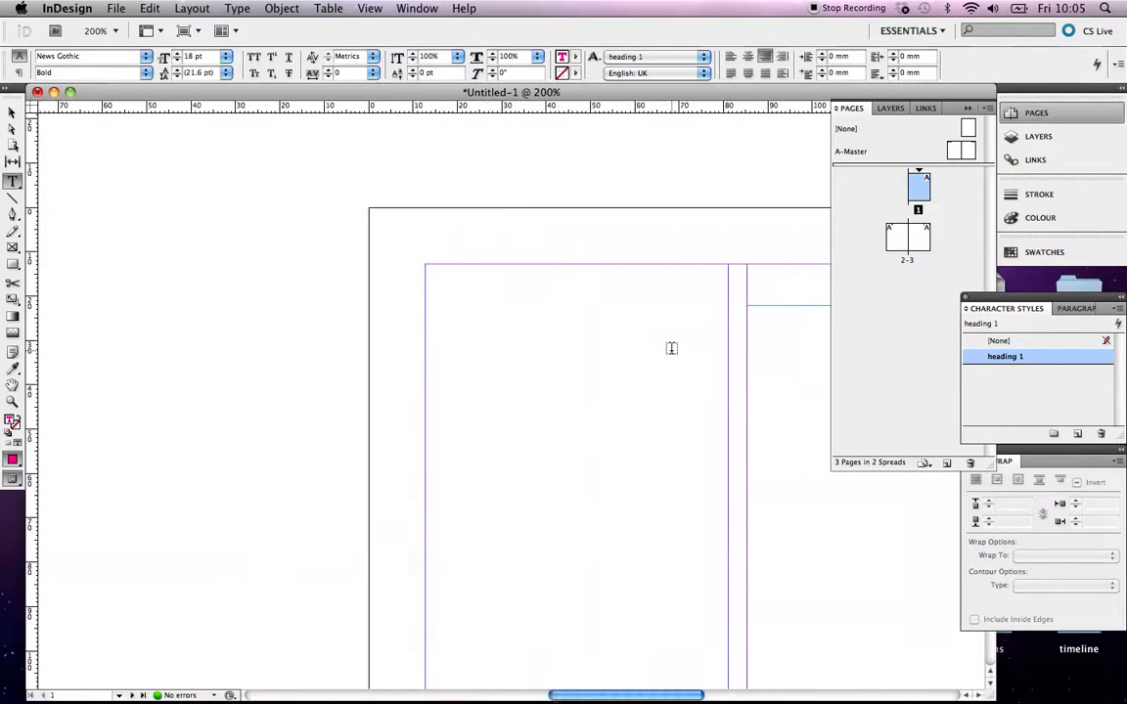
scroll(671, 348, down, 3)
key(super+minus)
key(super+minus)
key(super+minus)
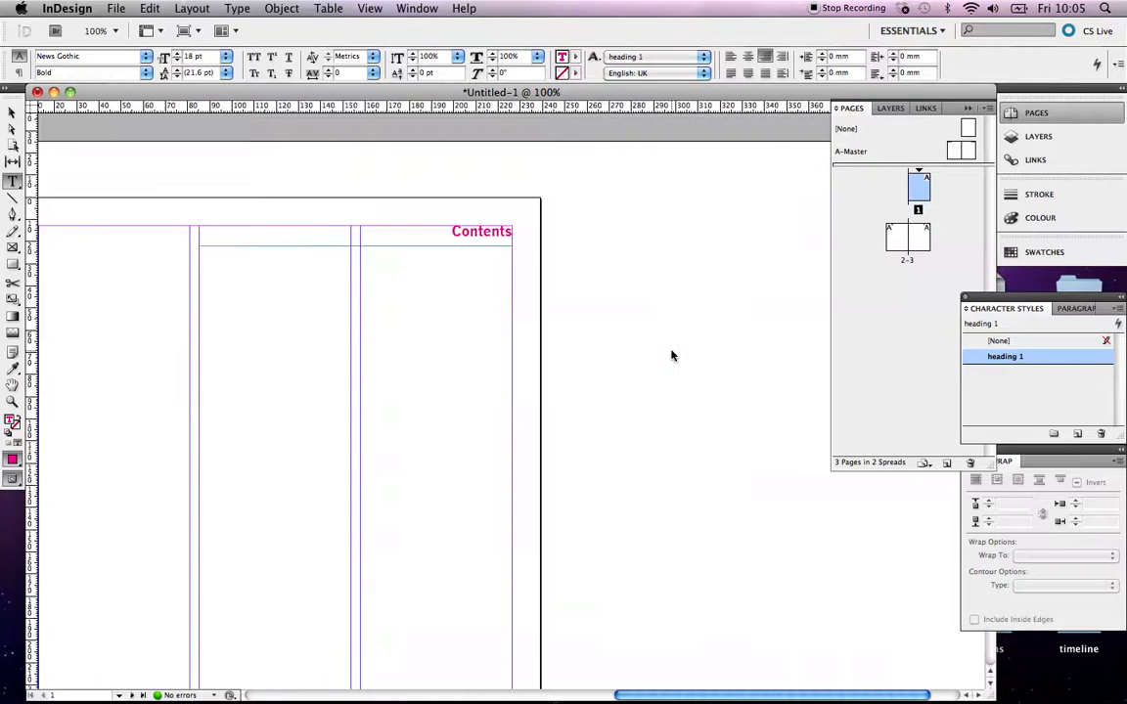
scroll(671, 349, down, 10)
scroll(672, 349, left, 15)
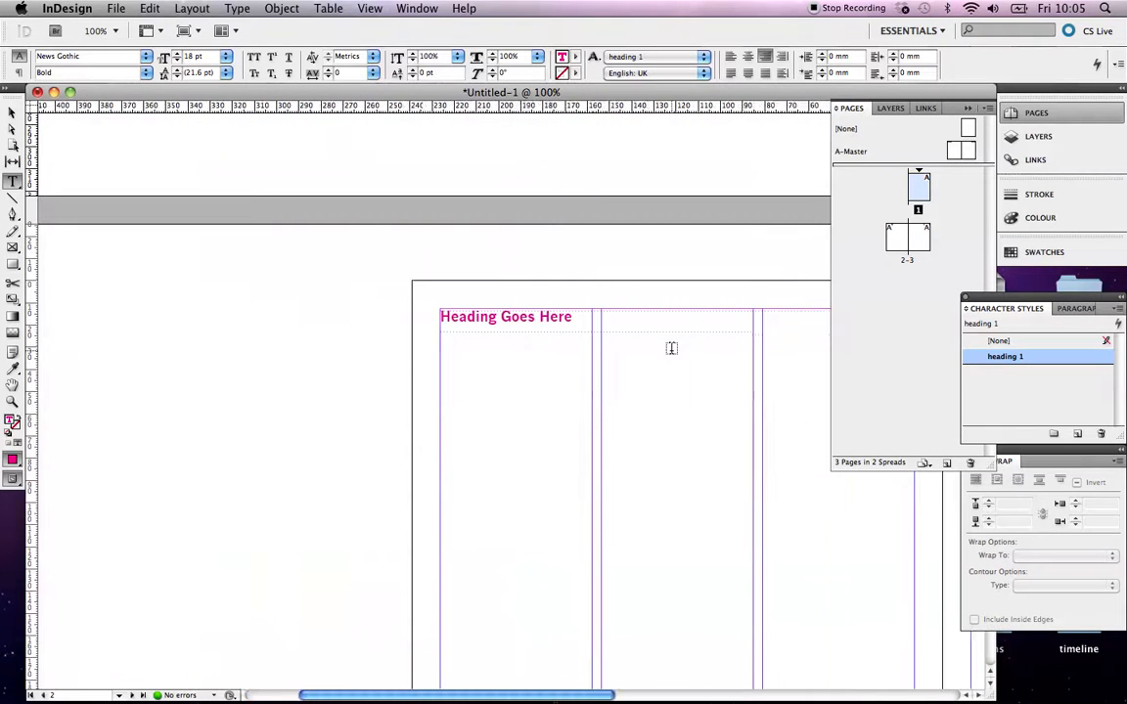
click(12, 111)
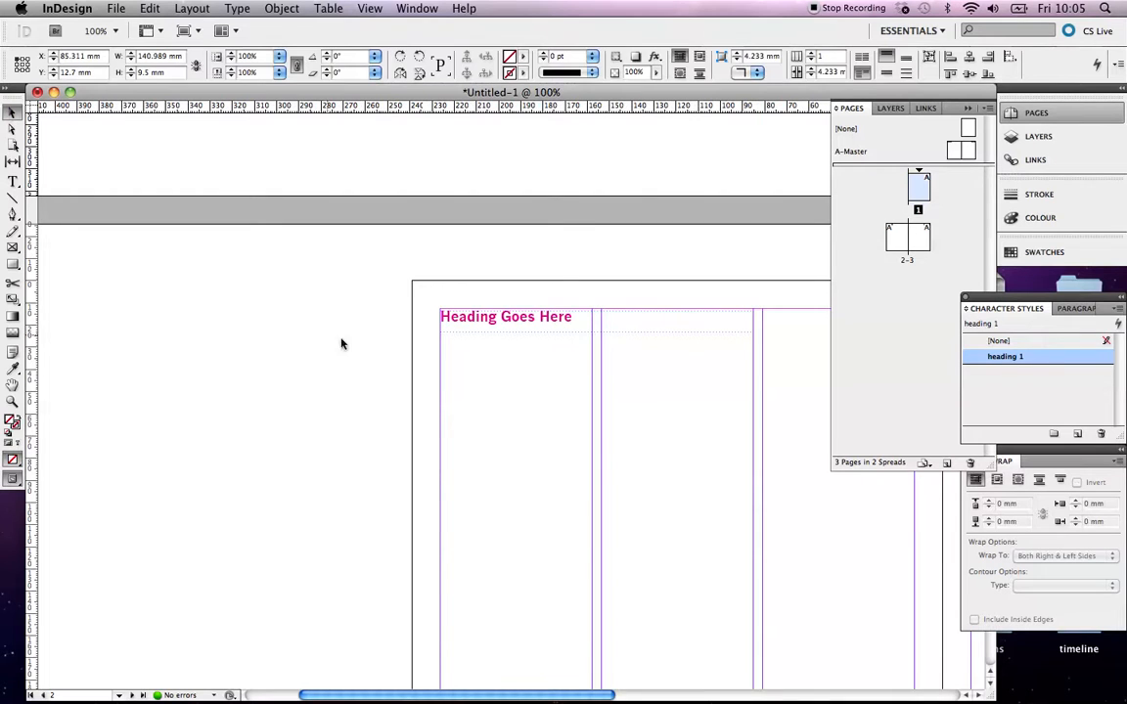
click(478, 323)
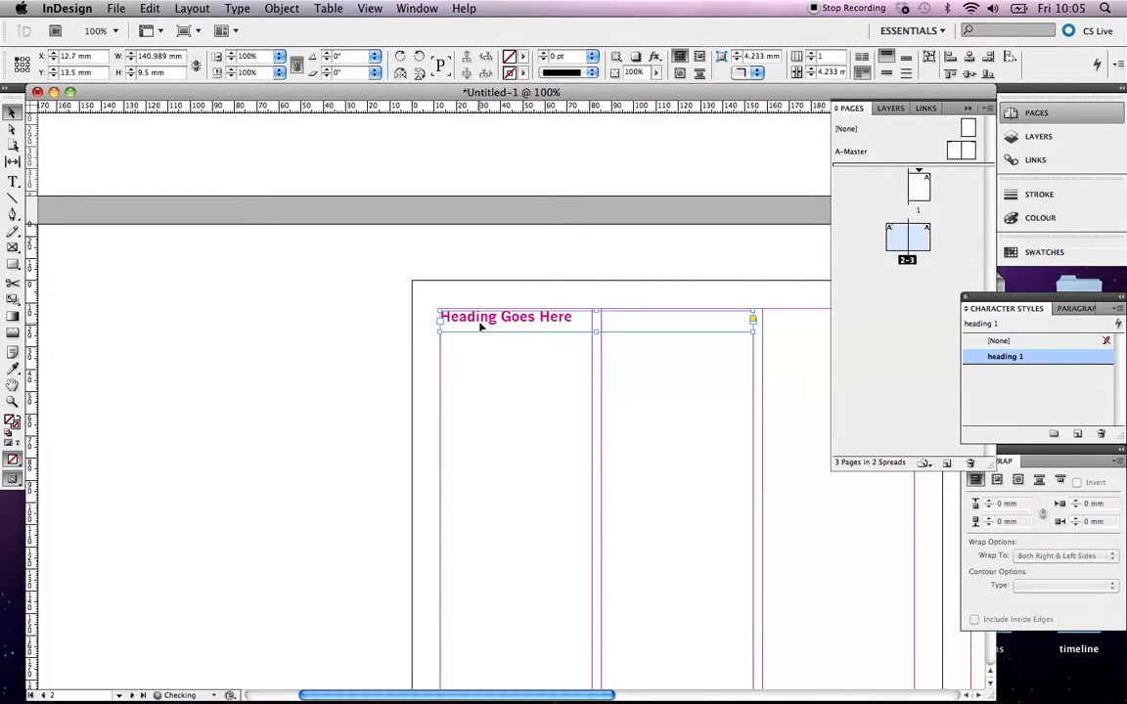
double_click(479, 322)
triple_click(458, 316)
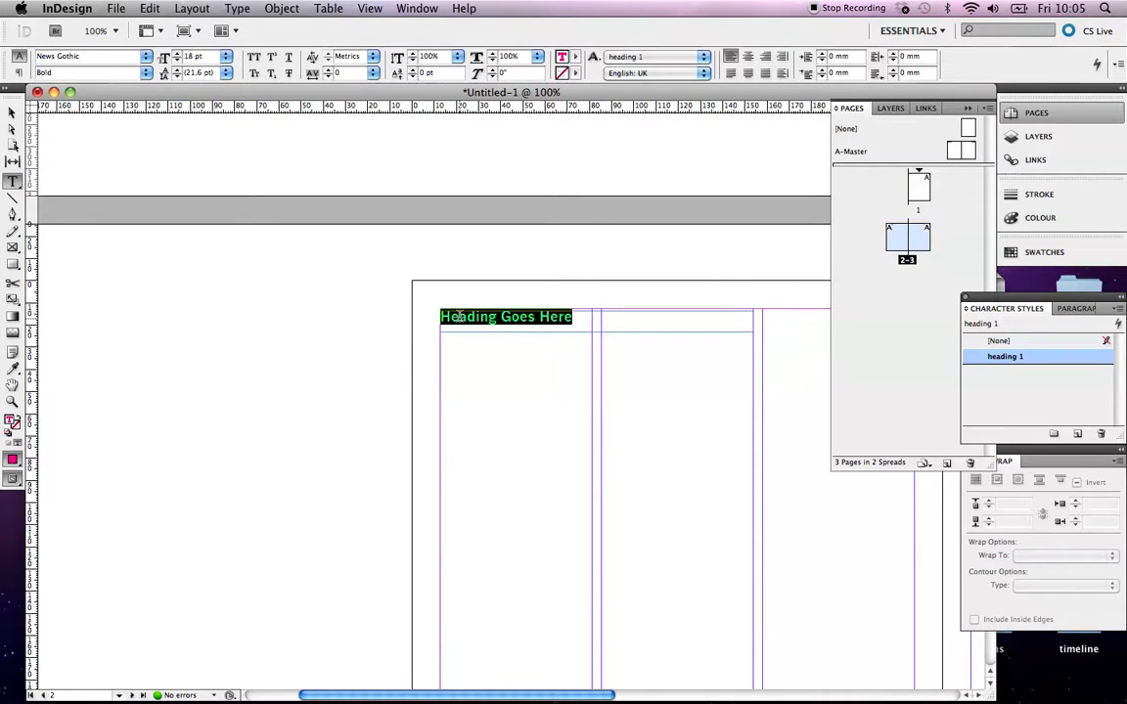
text(About the a)
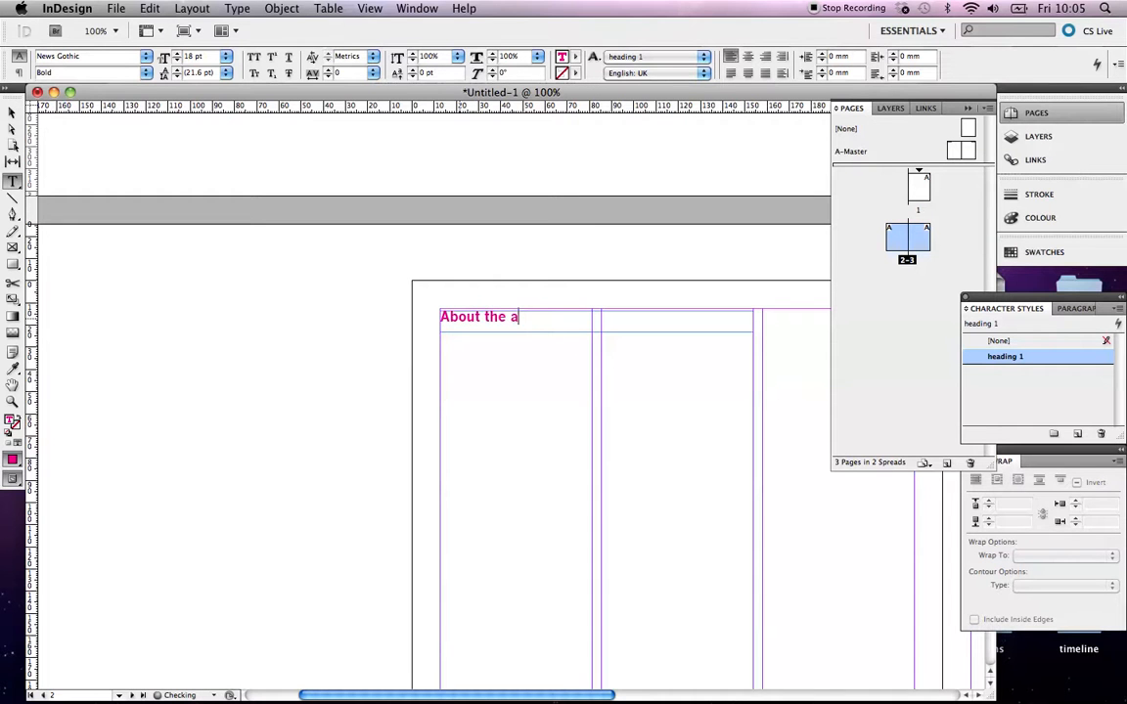
text(rtist)
key(Escape)
scroll(273, 232, right, 10)
scroll(273, 233, left, 3)
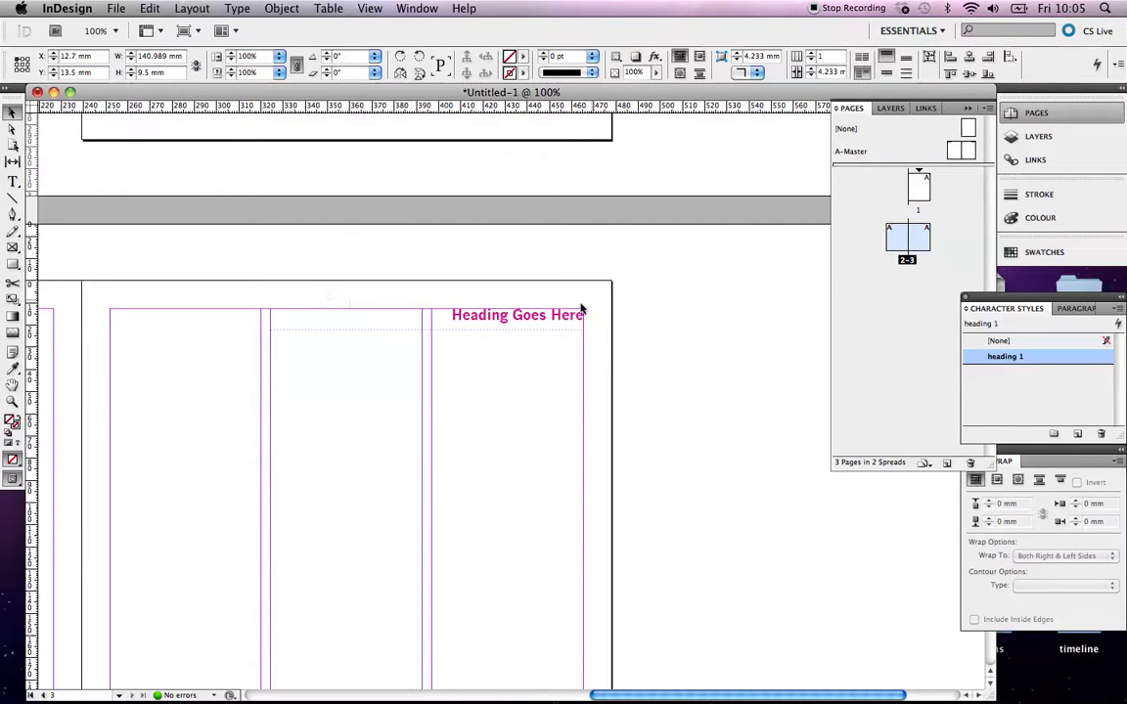
scroll(526, 370, up, 4)
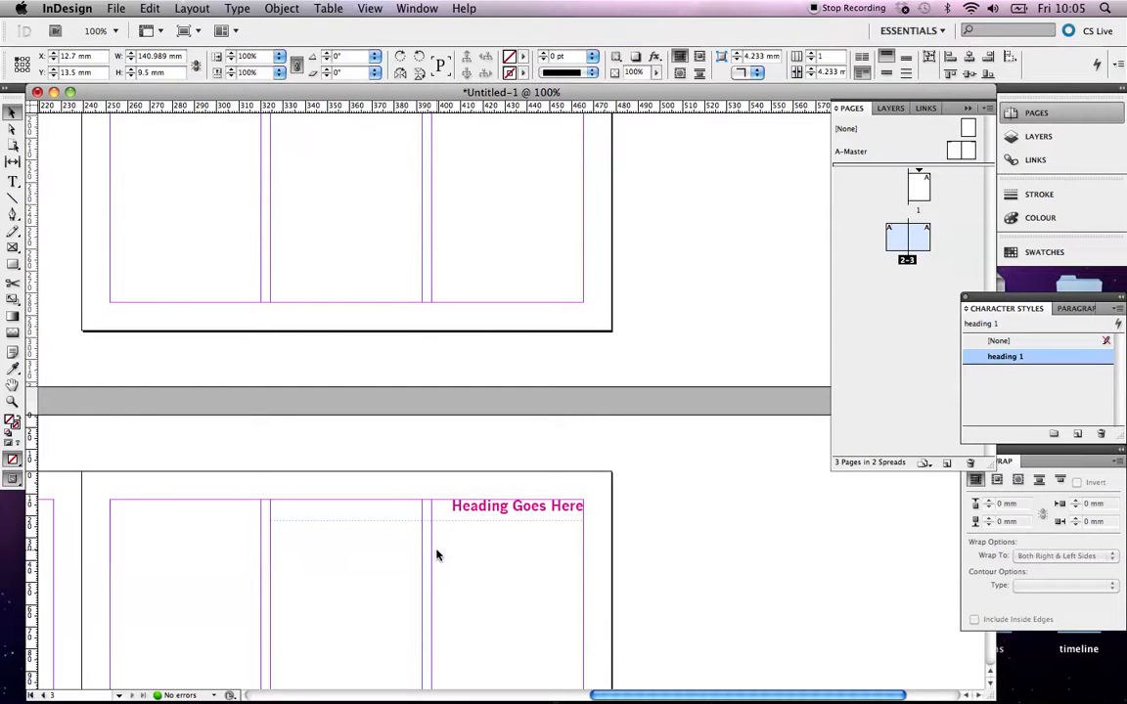
Try moving the About the artist heading frame on page 2 further down the page, then undo the move
scroll(438, 555, left, 10)
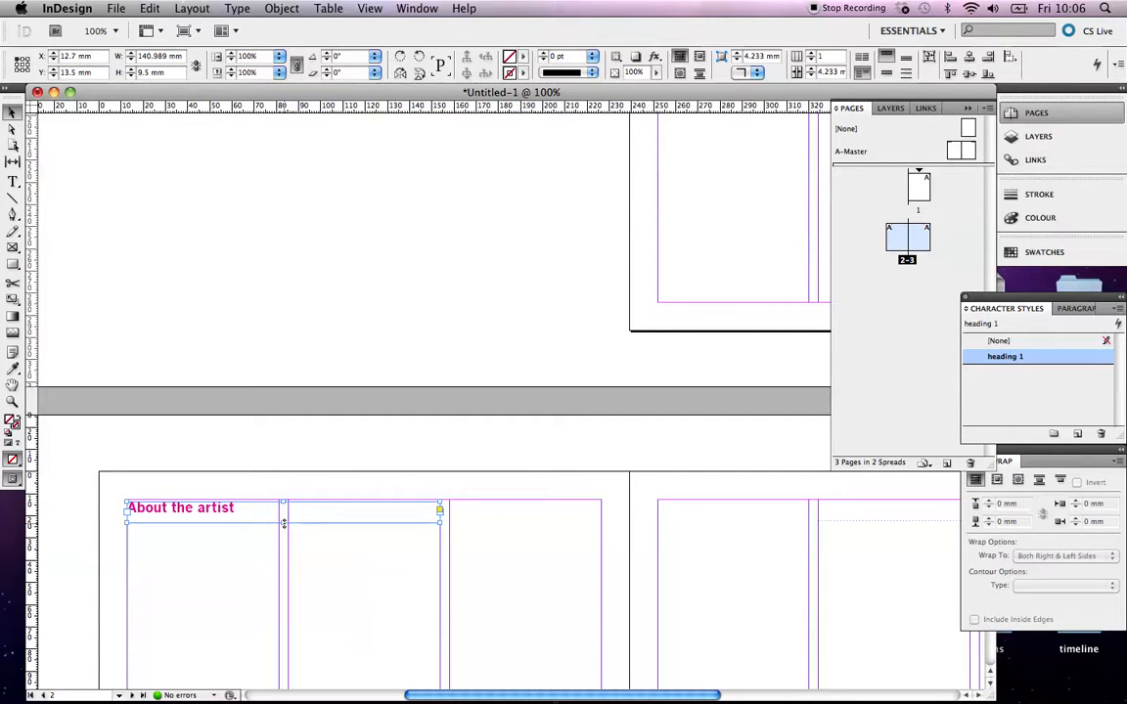
click(421, 559)
drag(381, 481, 482, 593)
drag(223, 513, 231, 556)
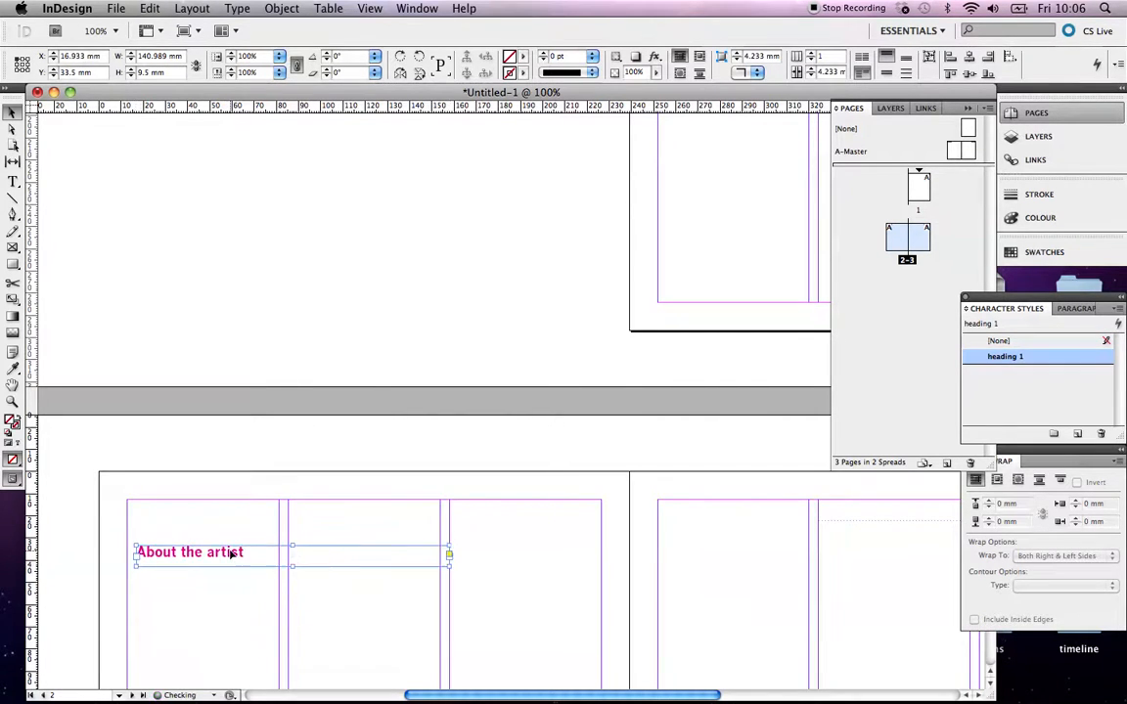
key(super+z)
Lock the About the artist heading frame, then unlock all objects on the spread and deselect it
click(282, 8)
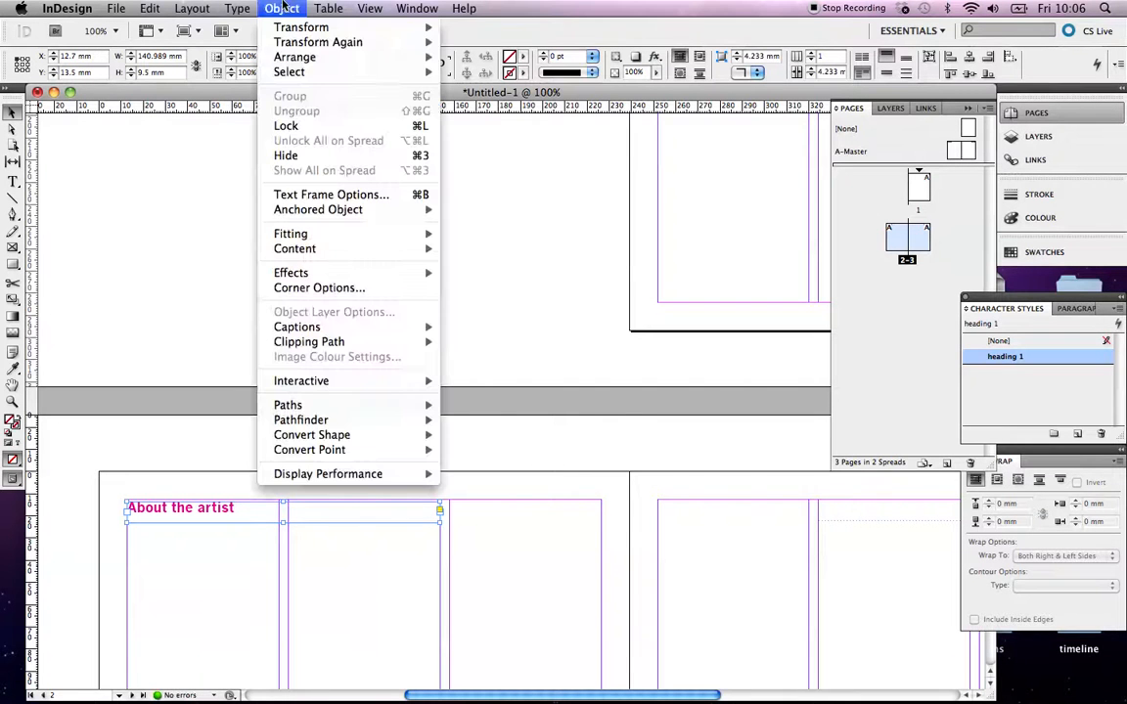
click(311, 127)
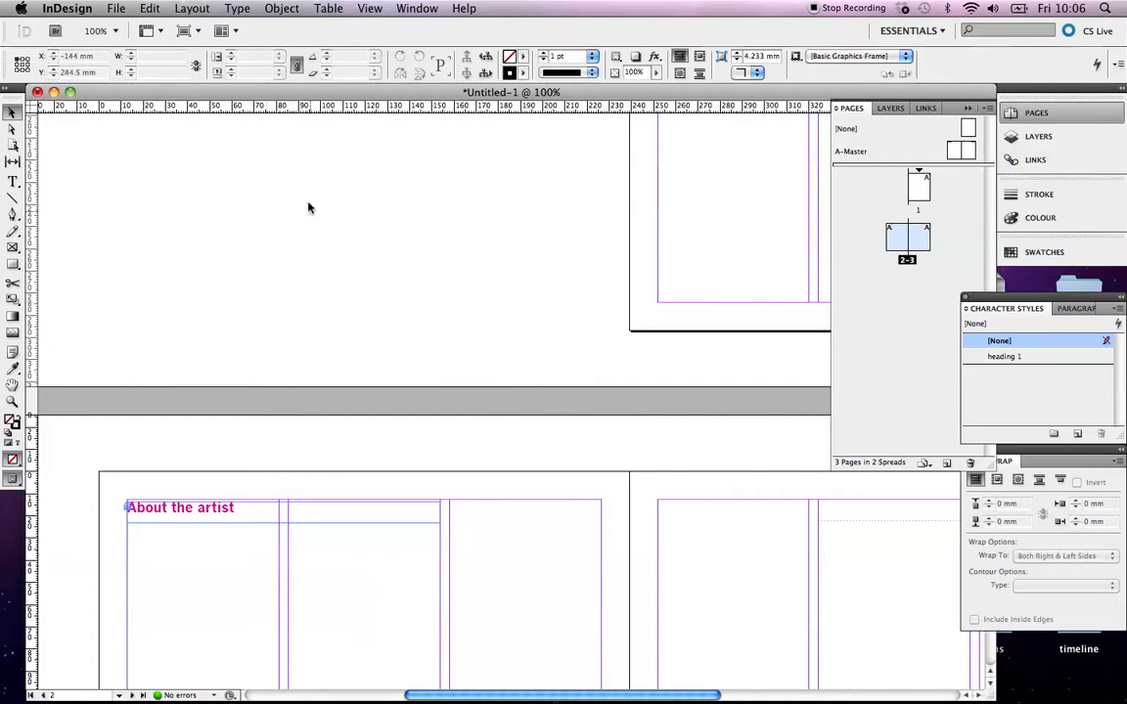
click(282, 8)
click(314, 143)
scroll(324, 393, down, 2)
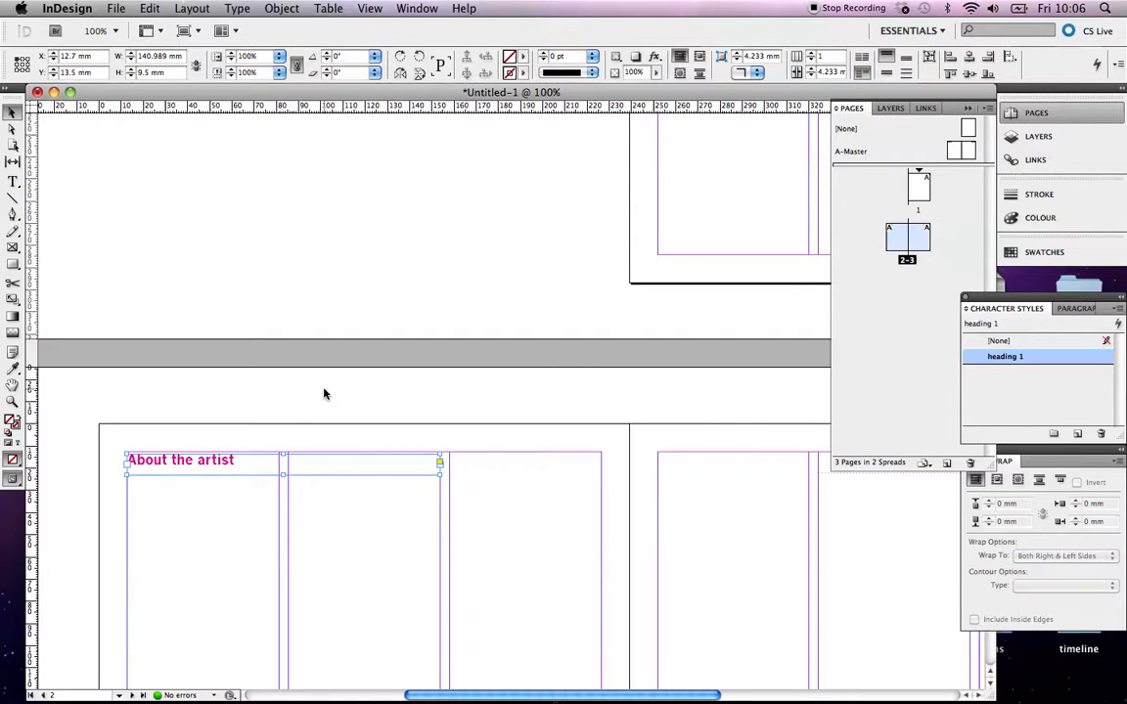
click(248, 526)
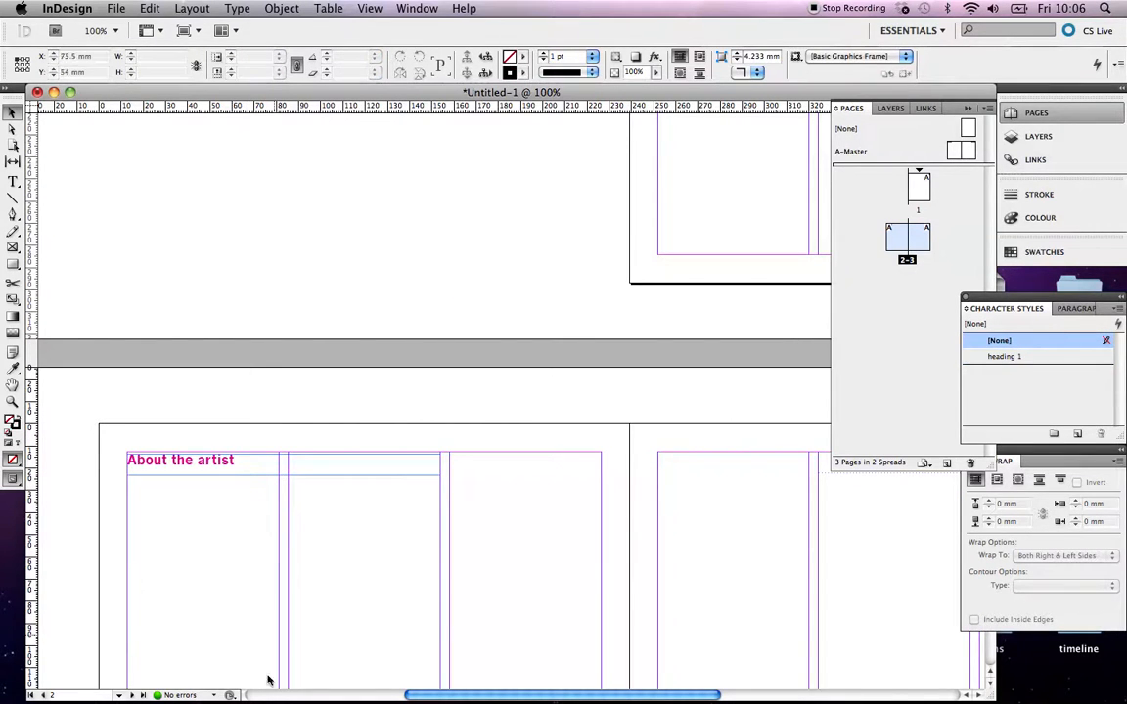
click(931, 675)
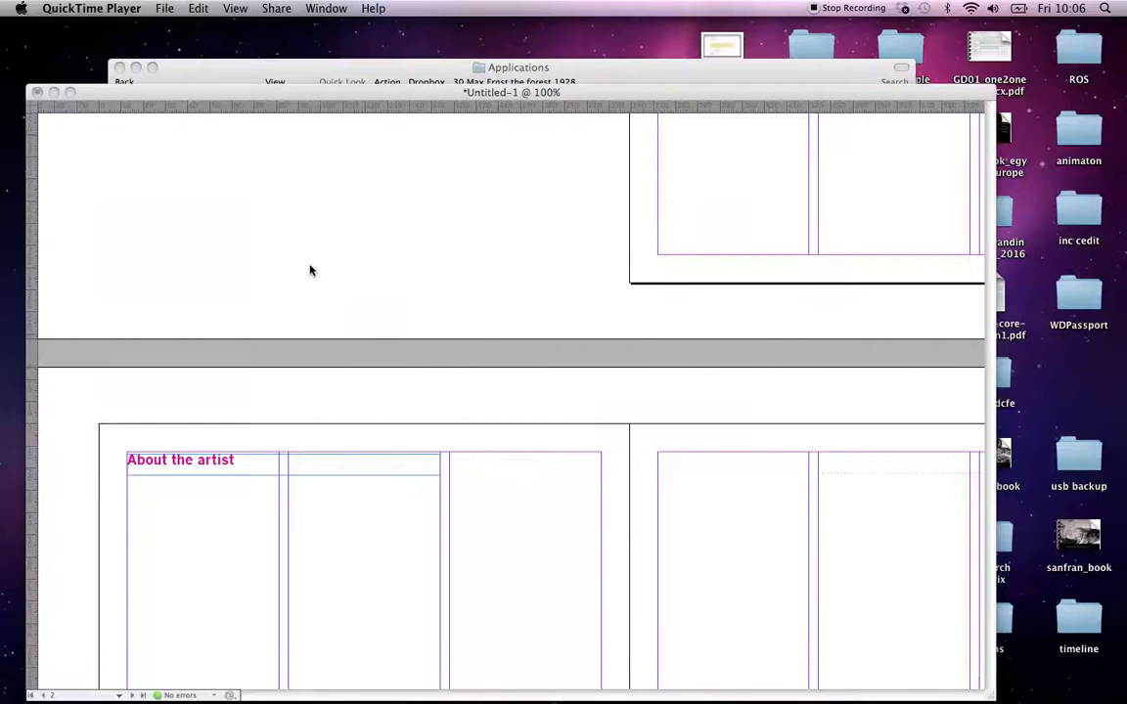